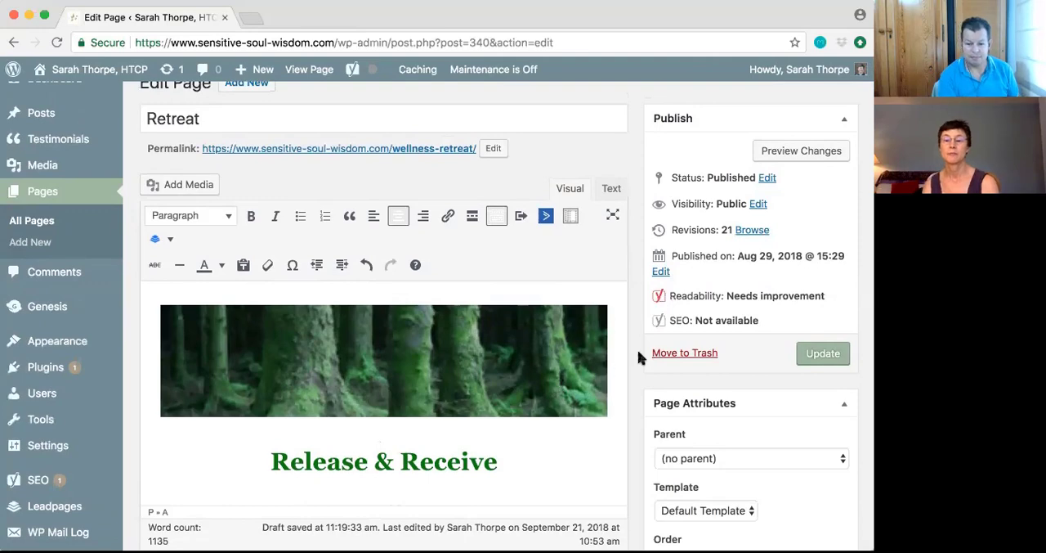
Look through the Retreat page's header image, headings, invitation text and portrait photo in the editor
{"action": "scroll", "coordinate": [616, 356], "scroll_direction": "up", "scroll_amount": 1}
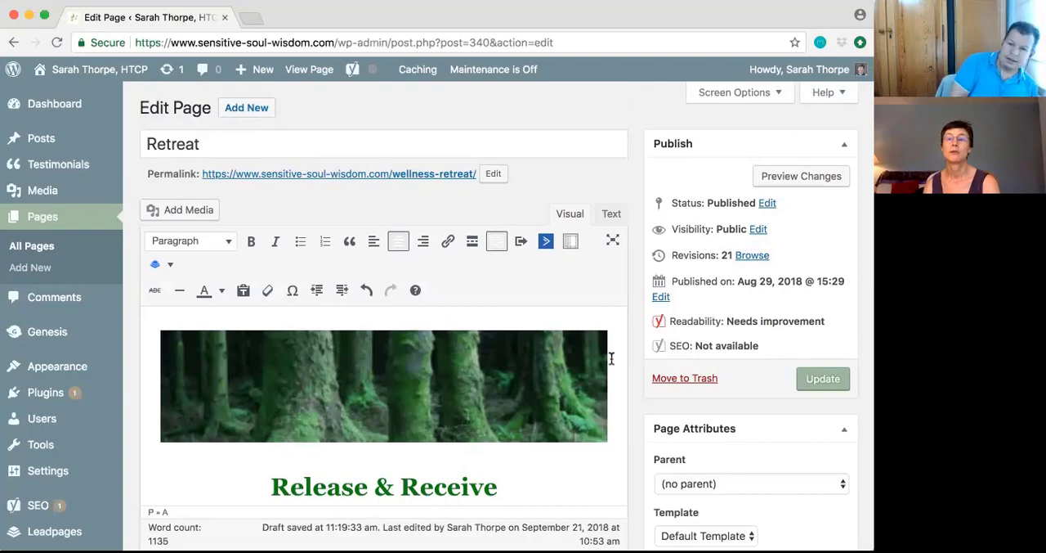
{"action": "scroll", "coordinate": [609, 358], "scroll_direction": "down", "scroll_amount": 6}
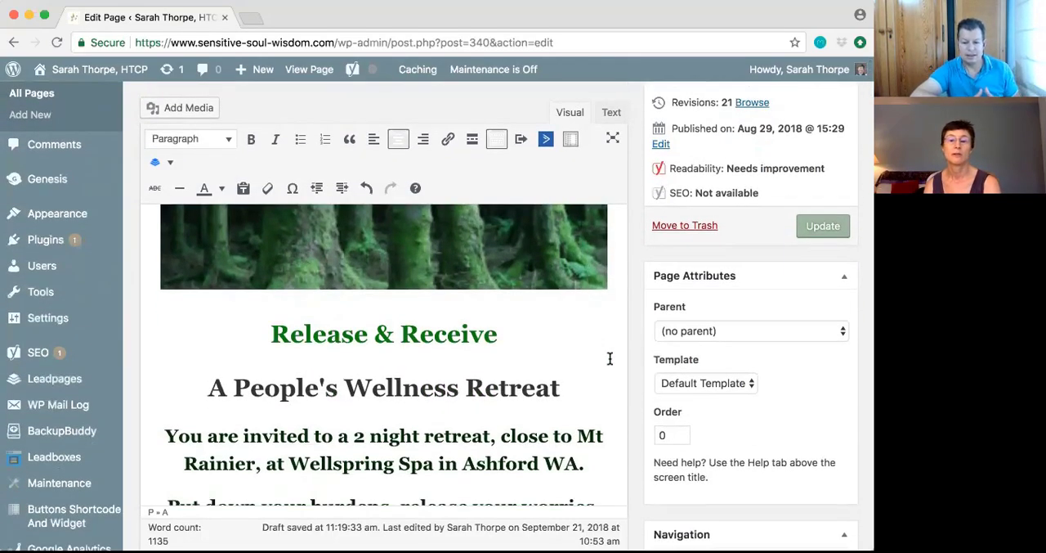
{"action": "scroll", "coordinate": [609, 358], "scroll_direction": "down", "scroll_amount": 1}
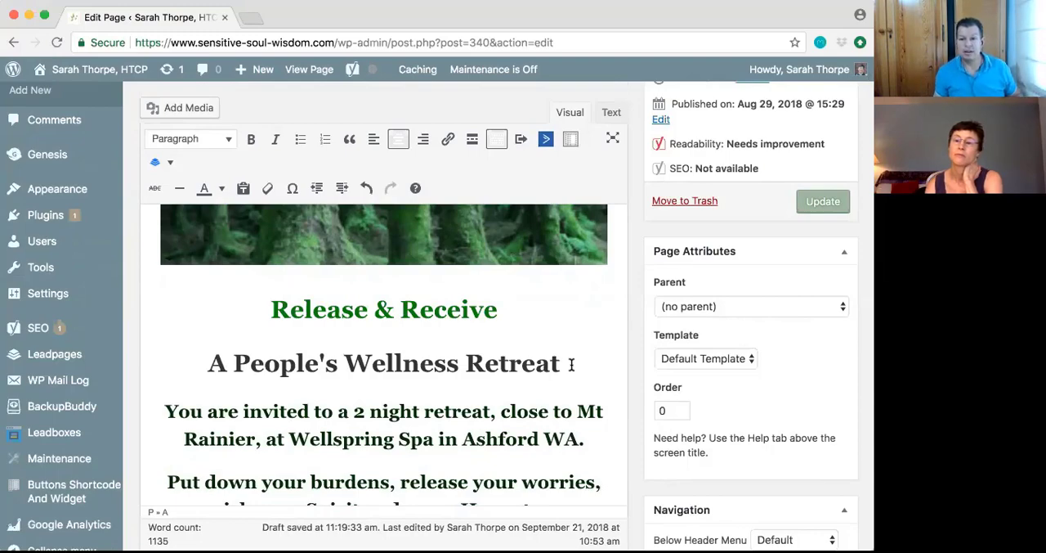
{"action": "scroll", "coordinate": [572, 364], "scroll_direction": "up", "scroll_amount": 1}
{"action": "scroll", "coordinate": [572, 364], "scroll_direction": "down", "scroll_amount": 5}
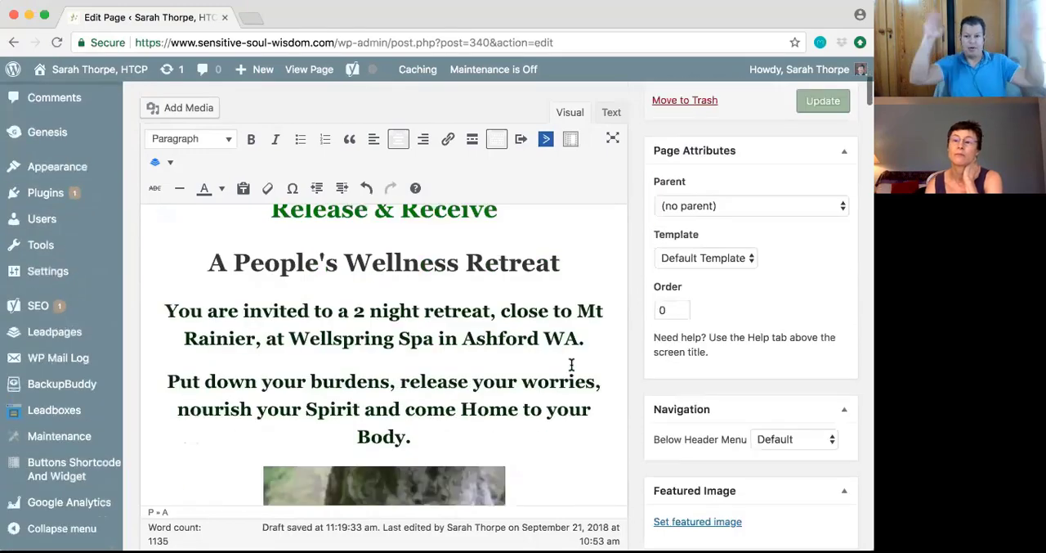
{"action": "scroll", "coordinate": [571, 364], "scroll_direction": "down", "scroll_amount": 10}
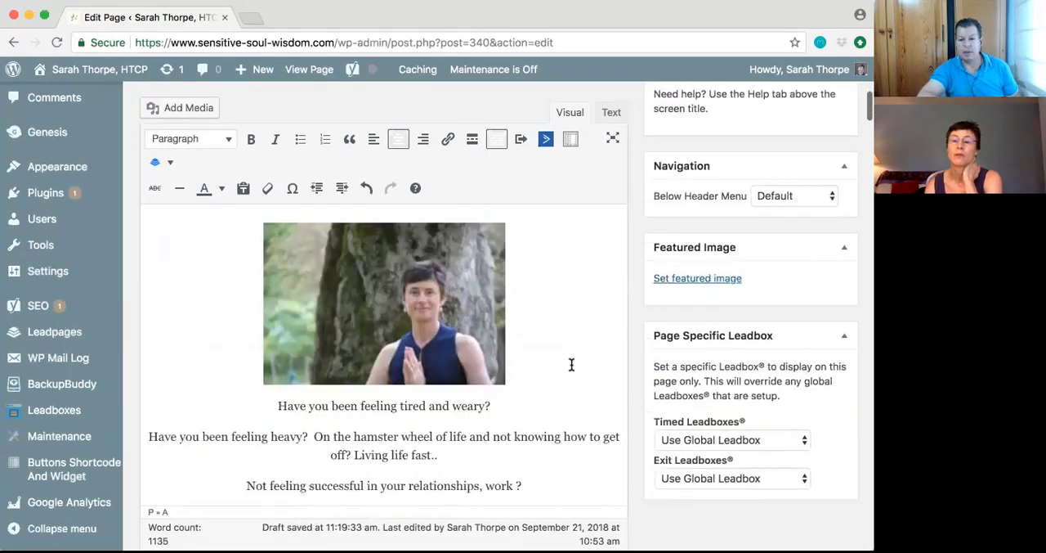
{"action": "scroll", "coordinate": [572, 365], "scroll_direction": "up", "scroll_amount": 15}
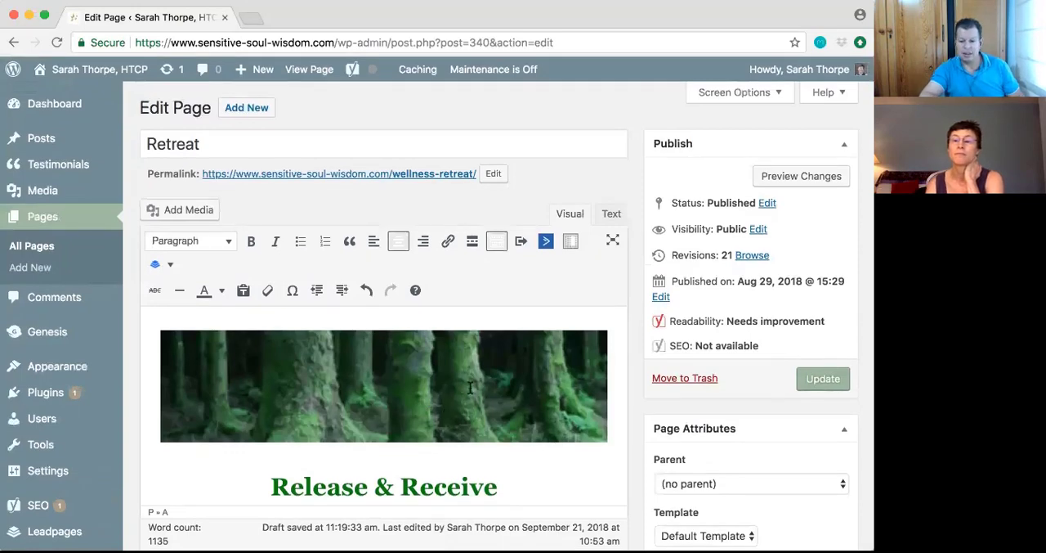
Open the details of the forest header image and choose to replace it with a newly uploaded file
{"action": "left_click", "coordinate": [406, 384]}
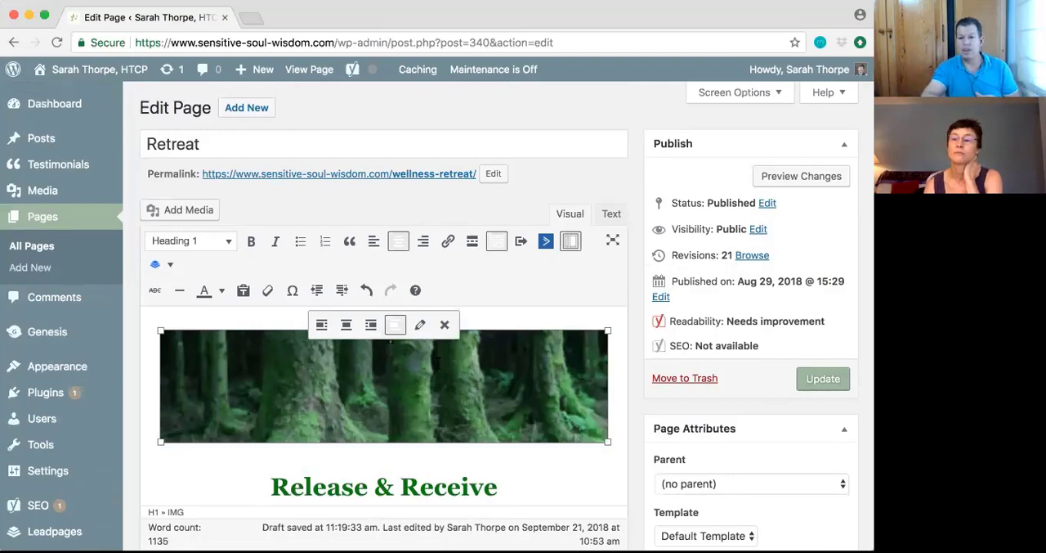
{"action": "left_click", "coordinate": [419, 326]}
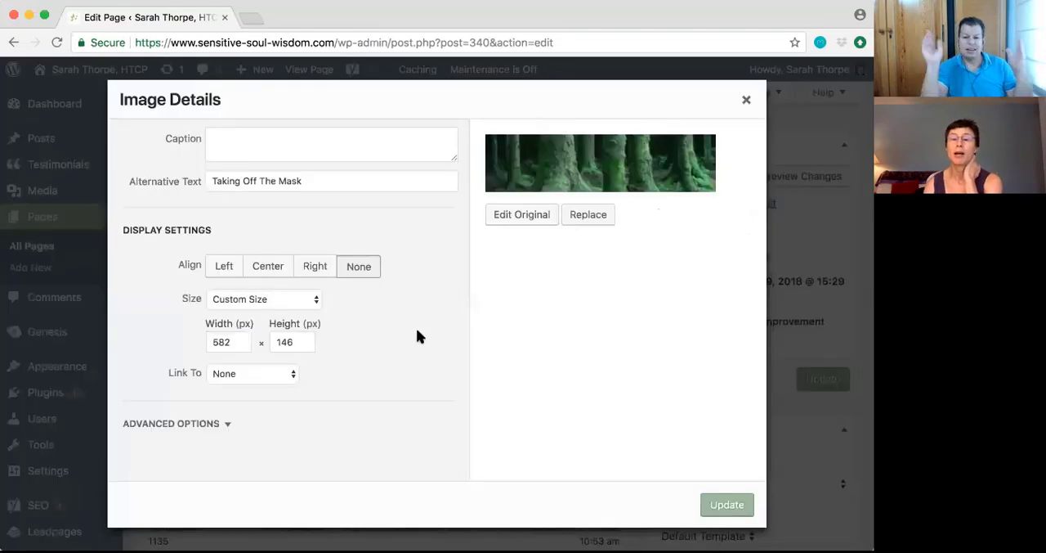
{"action": "left_click", "coordinate": [588, 215]}
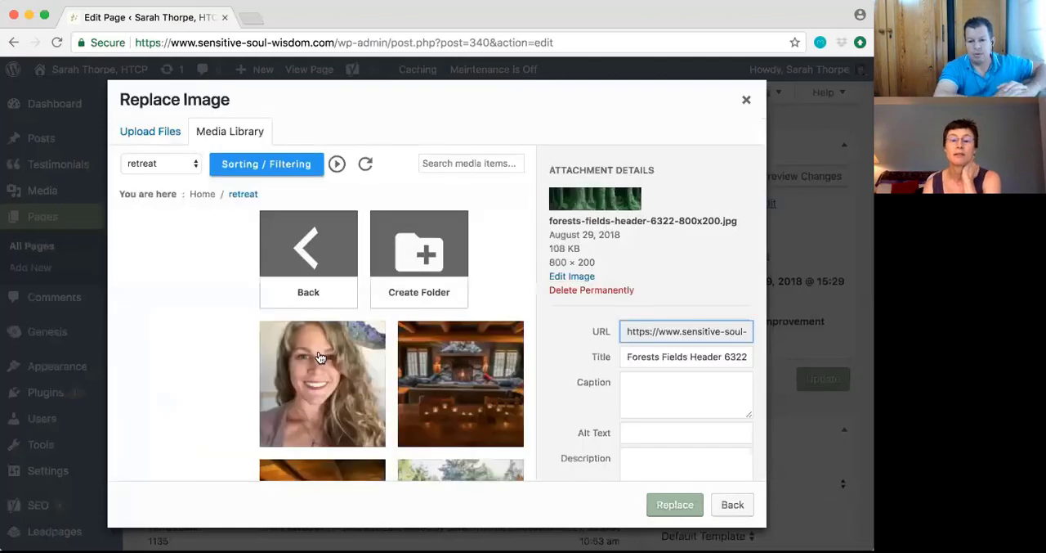
{"action": "left_click", "coordinate": [162, 135]}
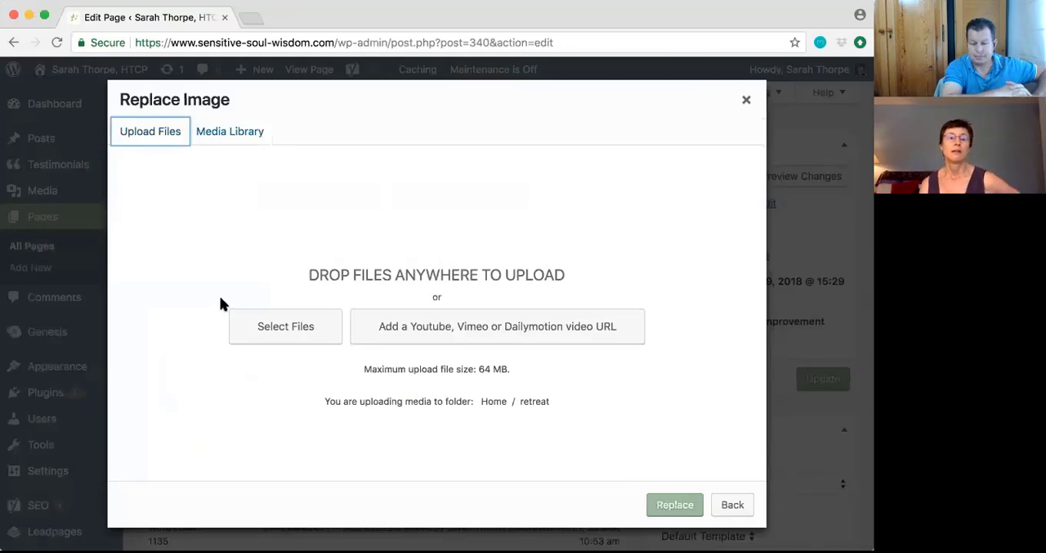
Upload 2.png from the retreat invitation folder in Downloads and replace the header image with it
{"action": "left_click", "coordinate": [283, 335]}
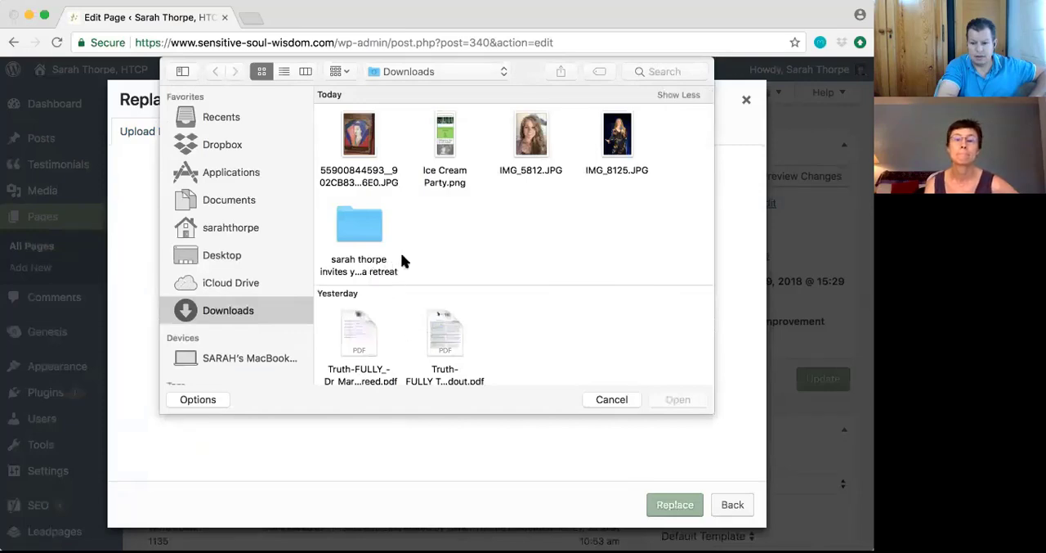
{"action": "scroll", "coordinate": [401, 259], "scroll_direction": "down", "scroll_amount": 1}
{"action": "double_click", "coordinate": [367, 214]}
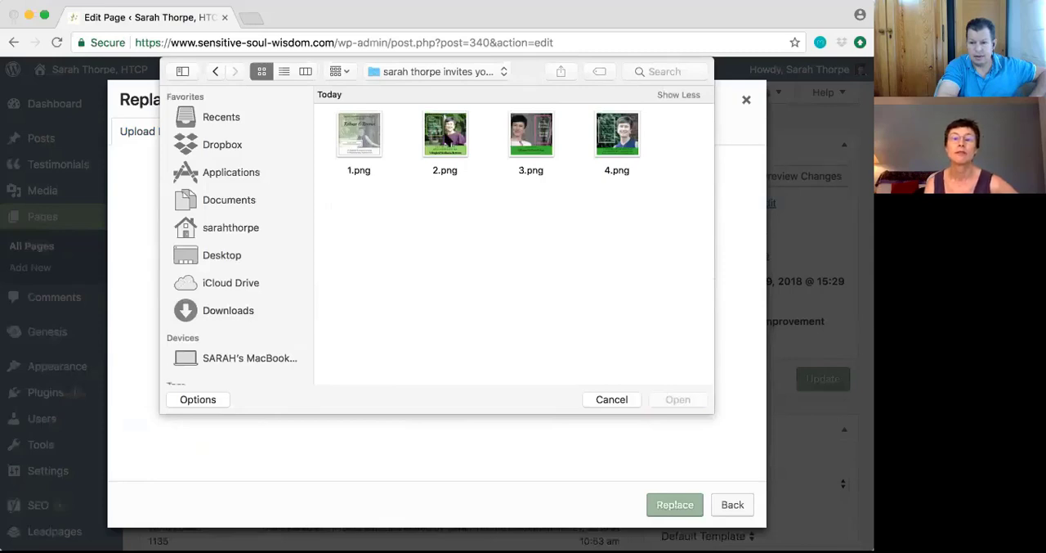
{"action": "left_click", "coordinate": [453, 143]}
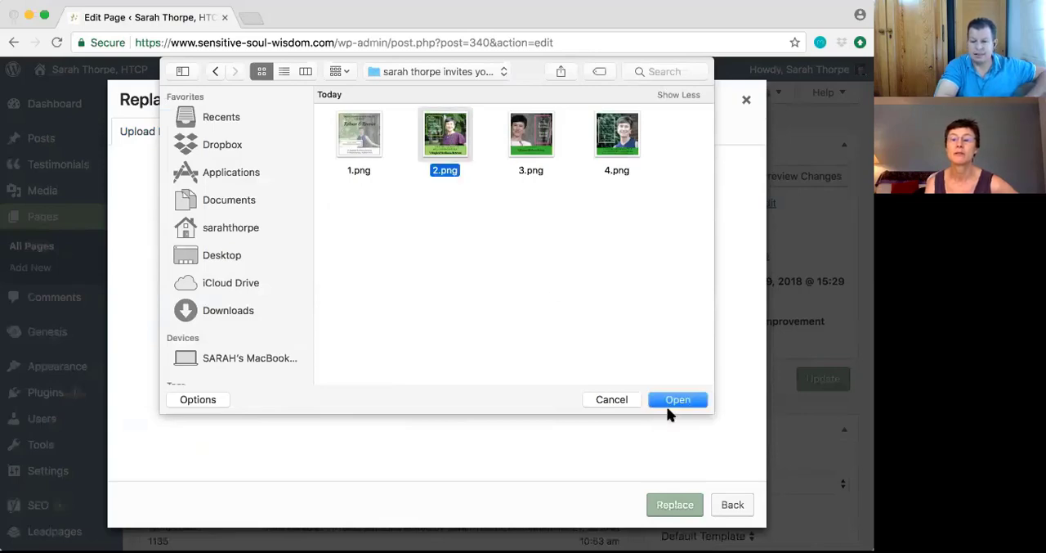
{"action": "left_click", "coordinate": [675, 399]}
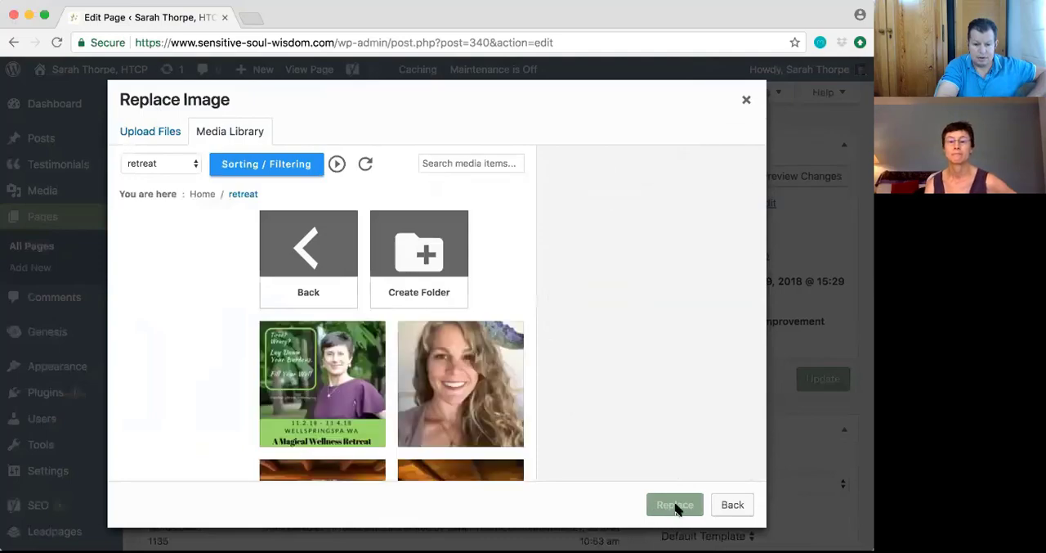
{"action": "left_click", "coordinate": [323, 406]}
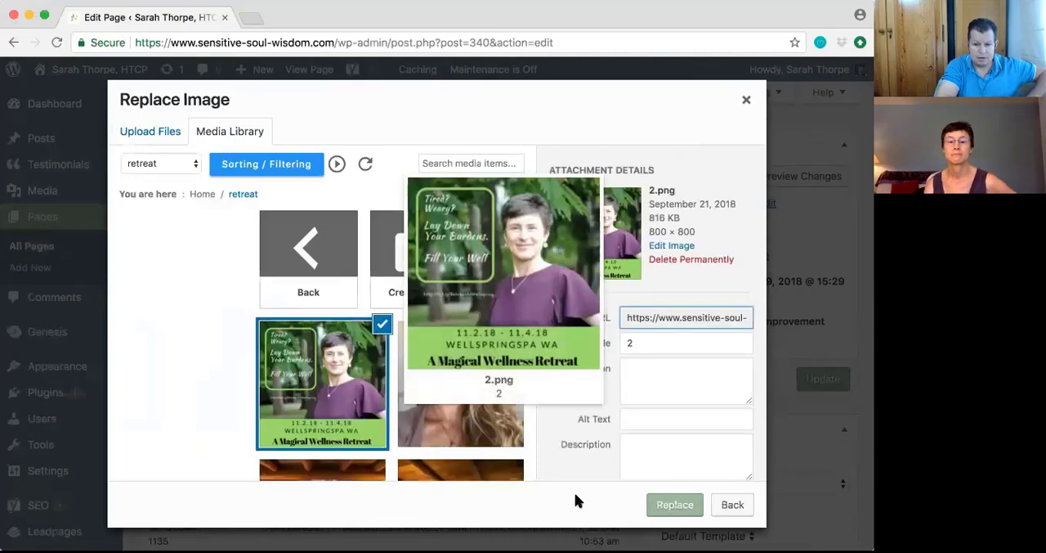
{"action": "left_click", "coordinate": [675, 504]}
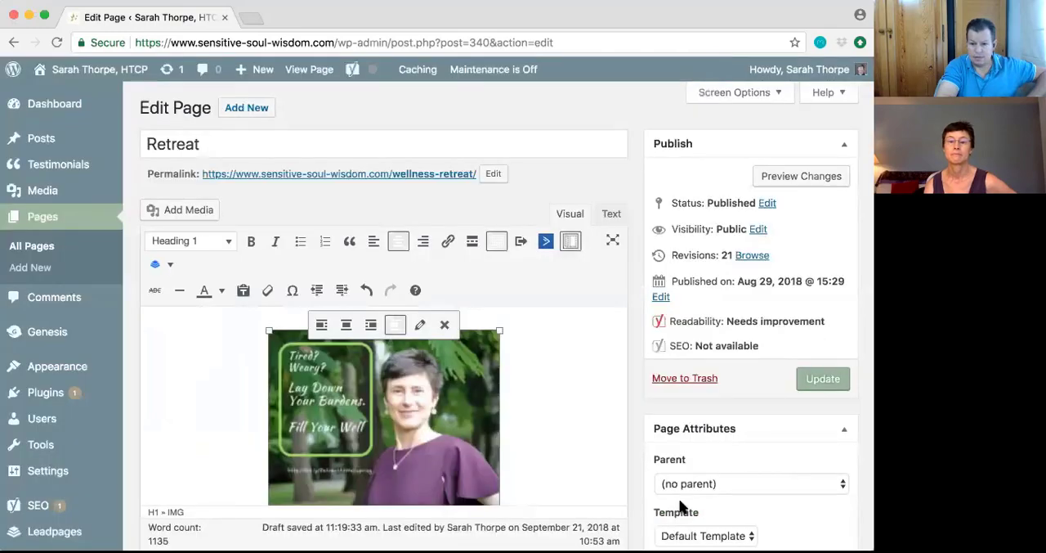
Enlarge the new header image proportionally to about 444 × 444 px
{"action": "scroll", "coordinate": [577, 425], "scroll_direction": "down", "scroll_amount": 4}
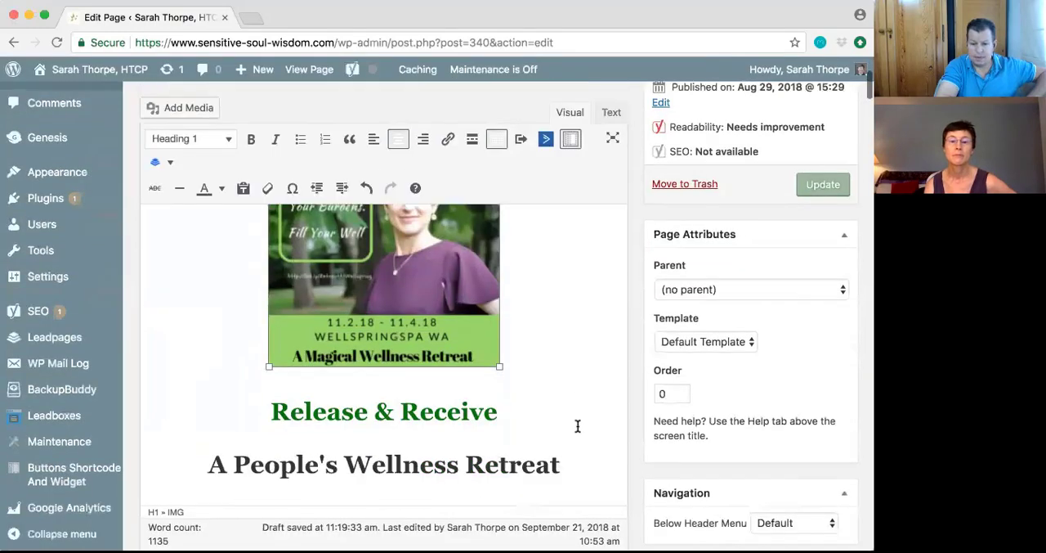
{"action": "scroll", "coordinate": [577, 425], "scroll_direction": "up", "scroll_amount": 3}
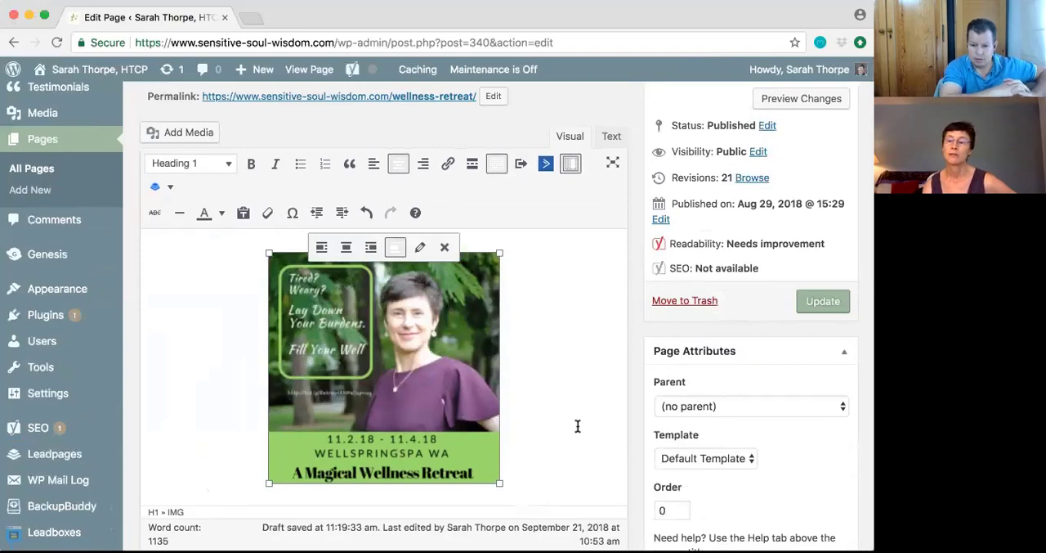
{"action": "left_click_drag", "start_coordinate": [500, 482], "coordinate": [591, 523]}
{"action": "scroll", "coordinate": [579, 415], "scroll_direction": "down", "scroll_amount": 2}
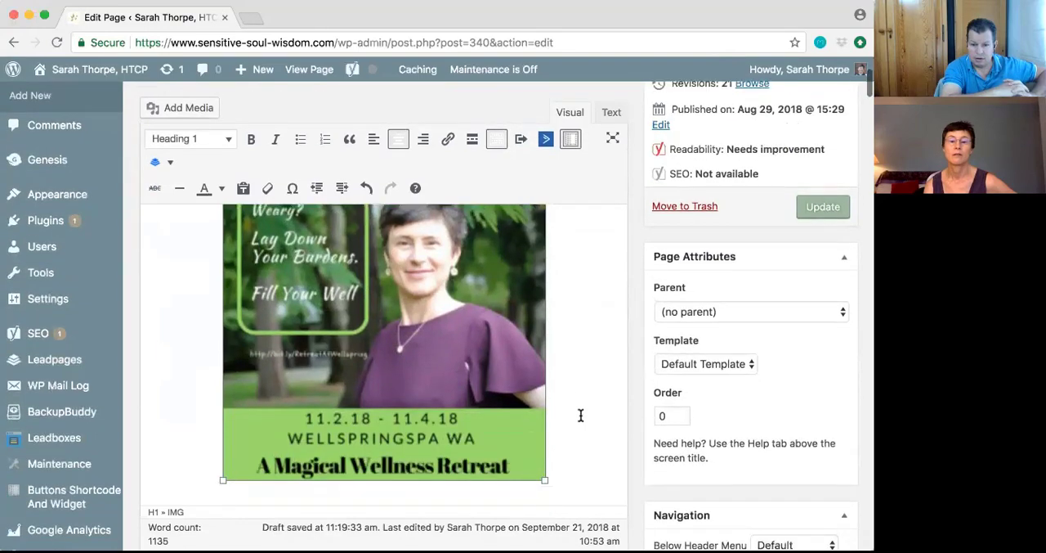
{"action": "scroll", "coordinate": [579, 414], "scroll_direction": "up", "scroll_amount": 1}
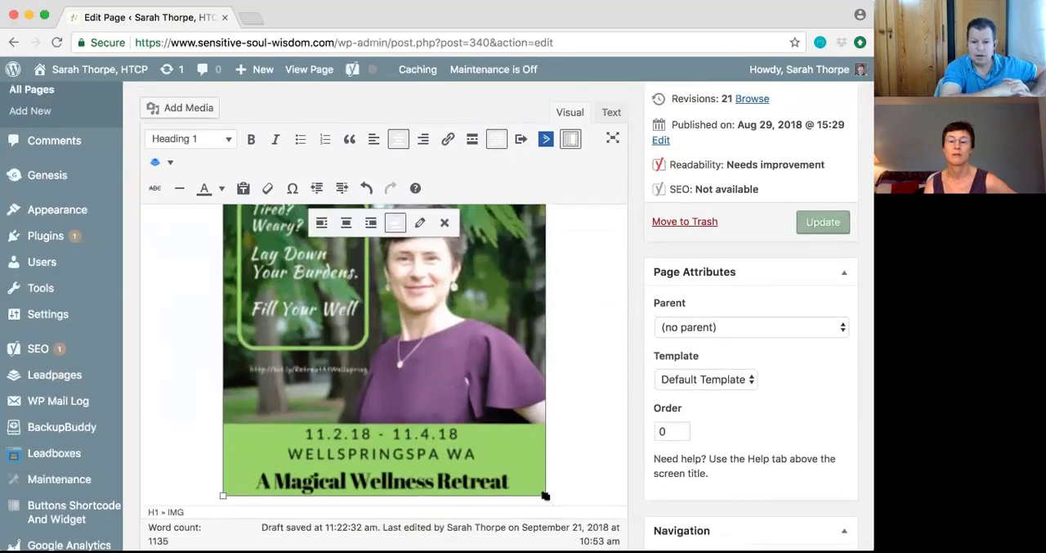
{"action": "left_click_drag", "start_coordinate": [545, 495], "coordinate": [560, 499]}
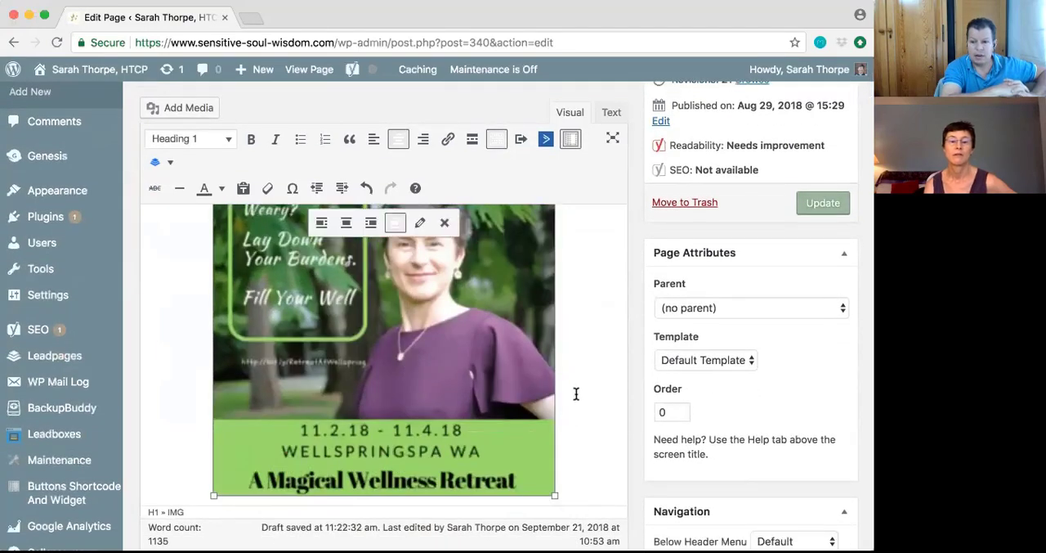
Examine the enlarged retreat image from its upper edge down to the event title
{"action": "scroll", "coordinate": [573, 394], "scroll_direction": "up", "scroll_amount": 2}
{"action": "scroll", "coordinate": [573, 394], "scroll_direction": "down", "scroll_amount": 2}
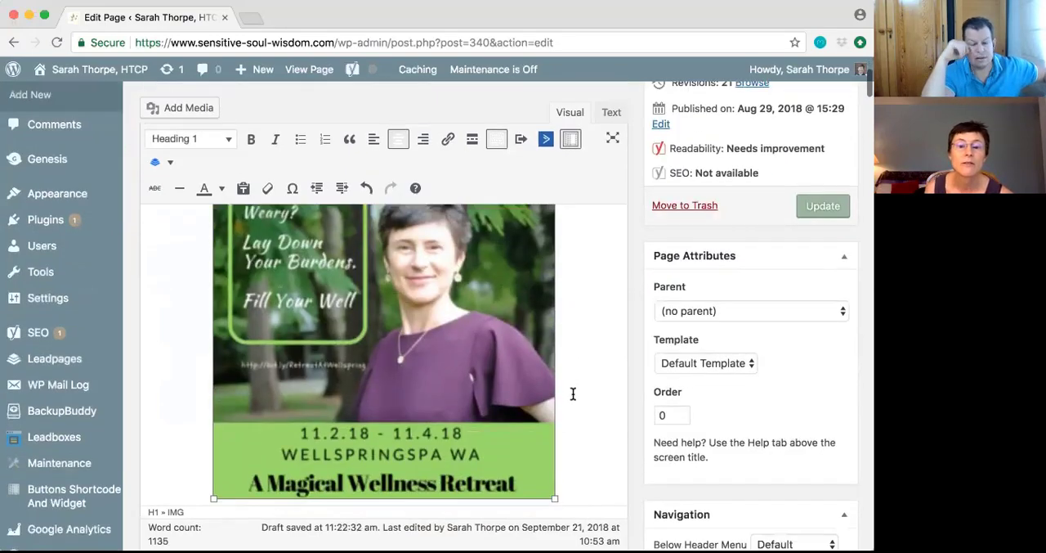
{"action": "scroll", "coordinate": [573, 394], "scroll_direction": "down", "scroll_amount": 1}
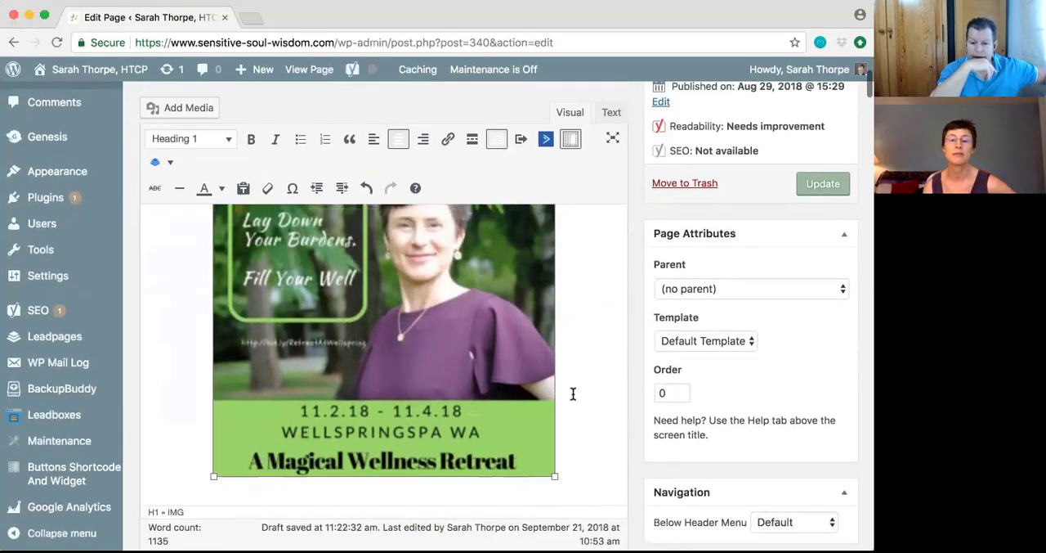
{"action": "scroll", "coordinate": [573, 394], "scroll_direction": "up", "scroll_amount": 3}
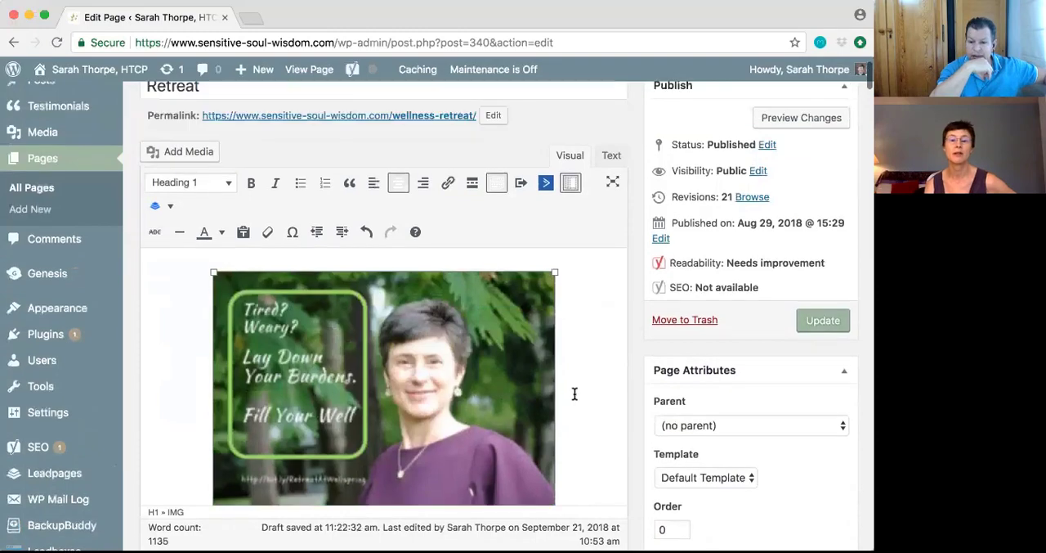
{"action": "scroll", "coordinate": [575, 394], "scroll_direction": "down", "scroll_amount": 3}
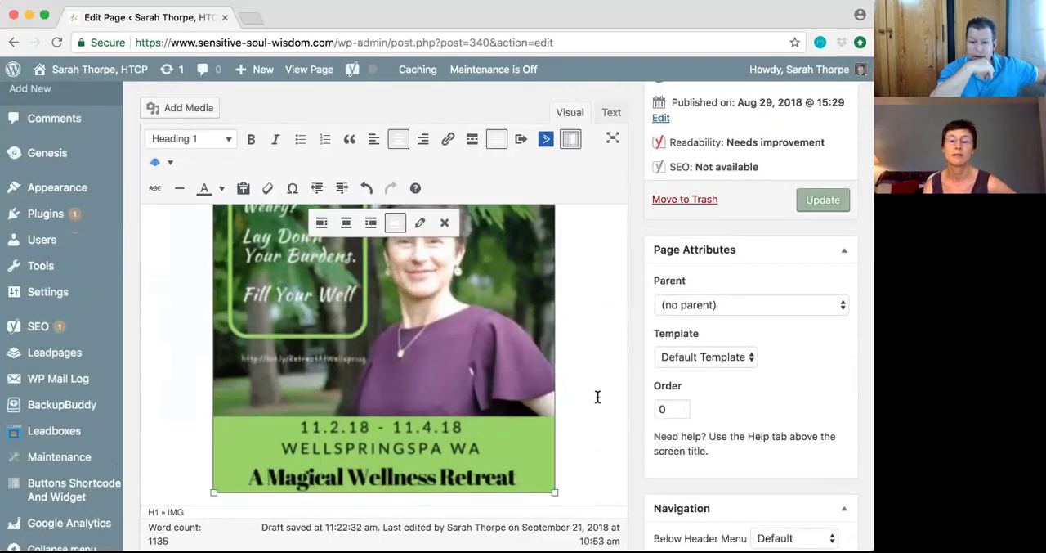
{"action": "scroll", "coordinate": [597, 396], "scroll_direction": "up", "scroll_amount": 3}
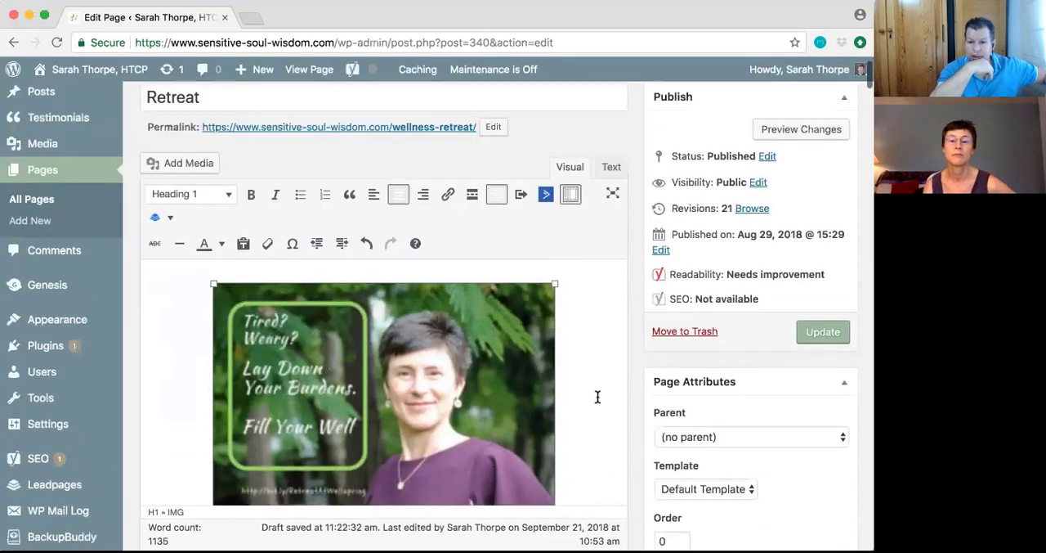
{"action": "scroll", "coordinate": [598, 396], "scroll_direction": "down", "scroll_amount": 1}
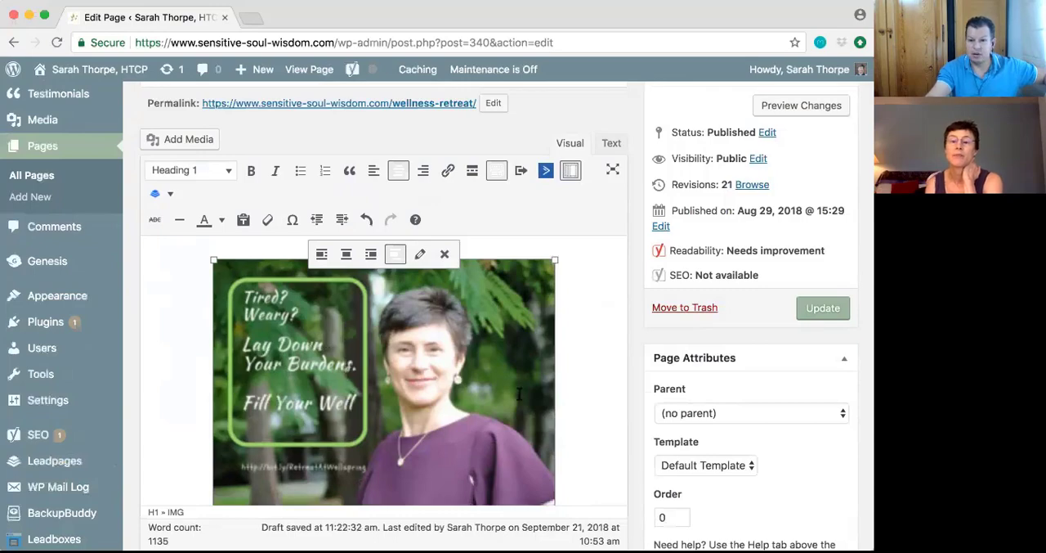
Open the retreat image's details, start replacing it and switch the media library to the folder of portrait photos
{"action": "left_click", "coordinate": [421, 256]}
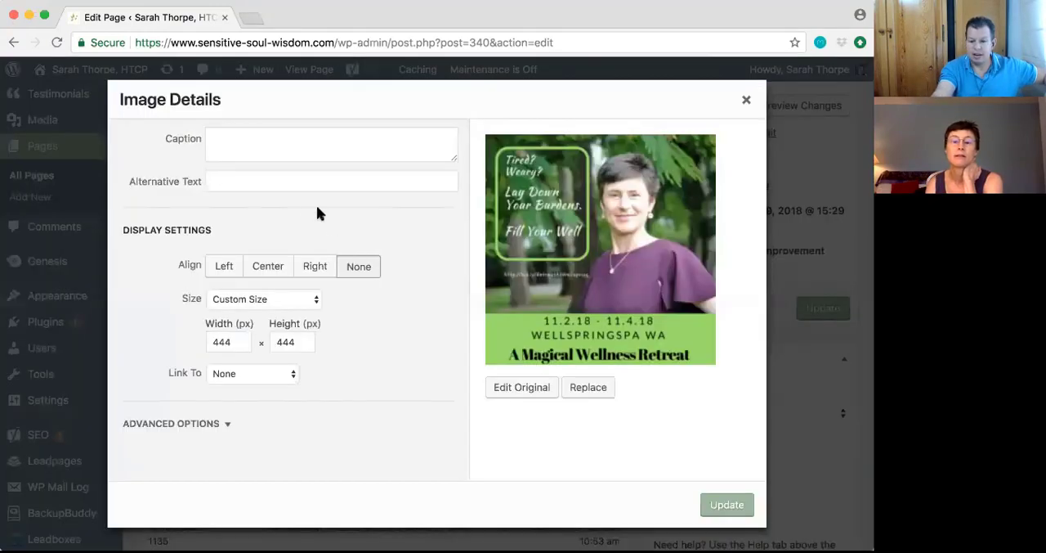
{"action": "left_click", "coordinate": [590, 389]}
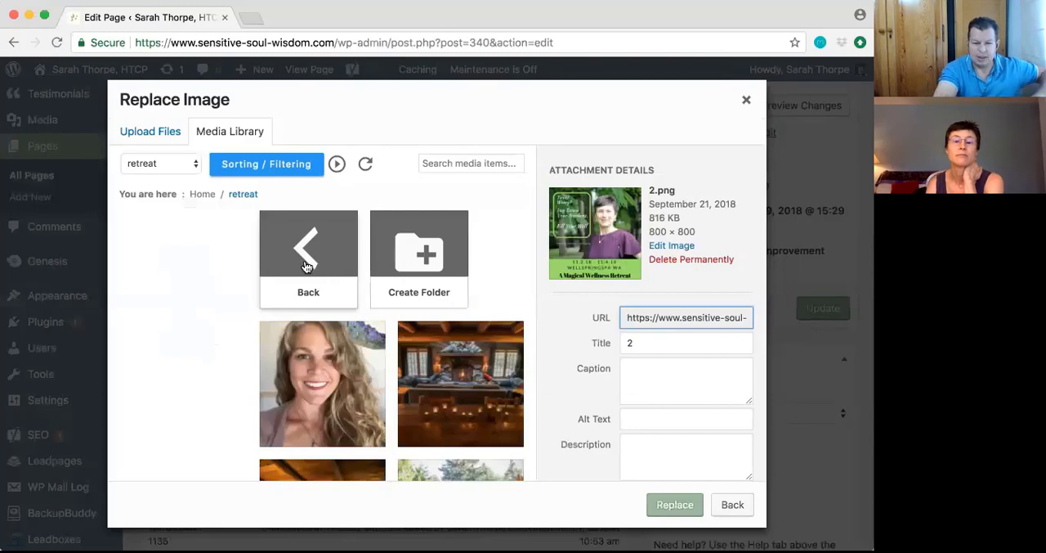
{"action": "left_click", "coordinate": [191, 164]}
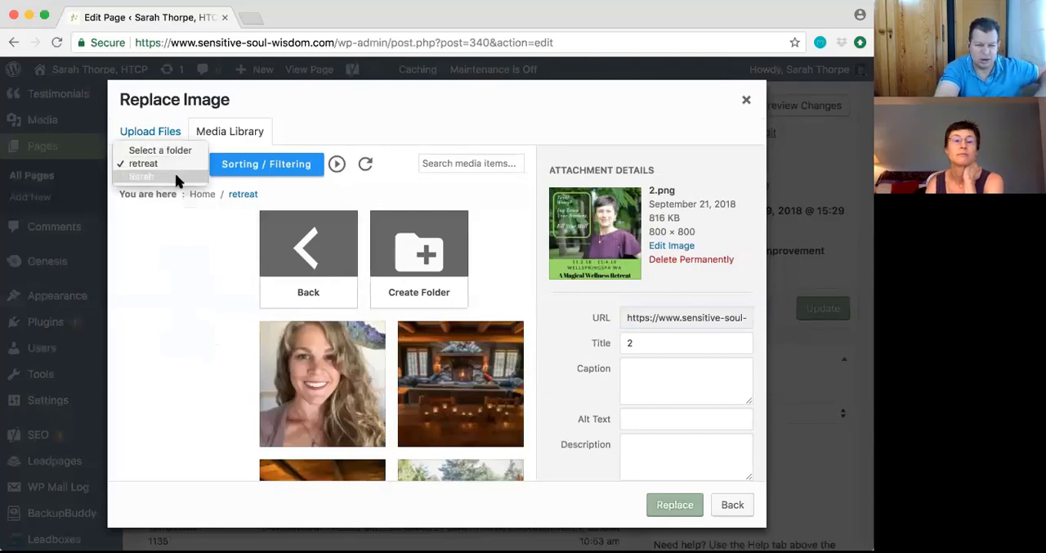
{"action": "left_click", "coordinate": [175, 172]}
{"action": "left_click", "coordinate": [175, 172]}
{"action": "left_click", "coordinate": [175, 177]}
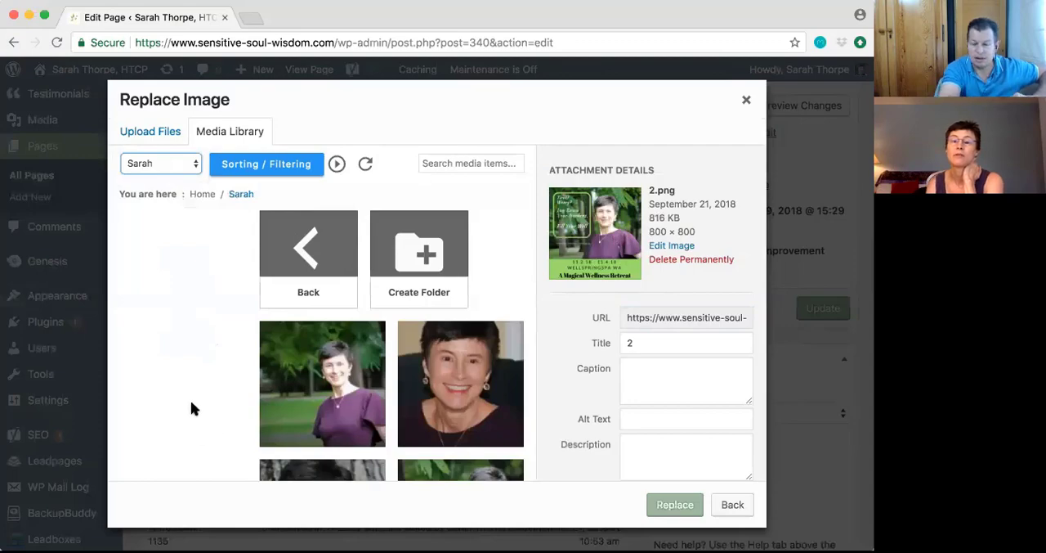
Browse the portrait folder and replace the retreat header image with Screen-Shot-2018-08-27-at-7.44.20-PM-copy.jpg, the purple-dress photo
{"action": "scroll", "coordinate": [309, 406], "scroll_direction": "down", "scroll_amount": 5}
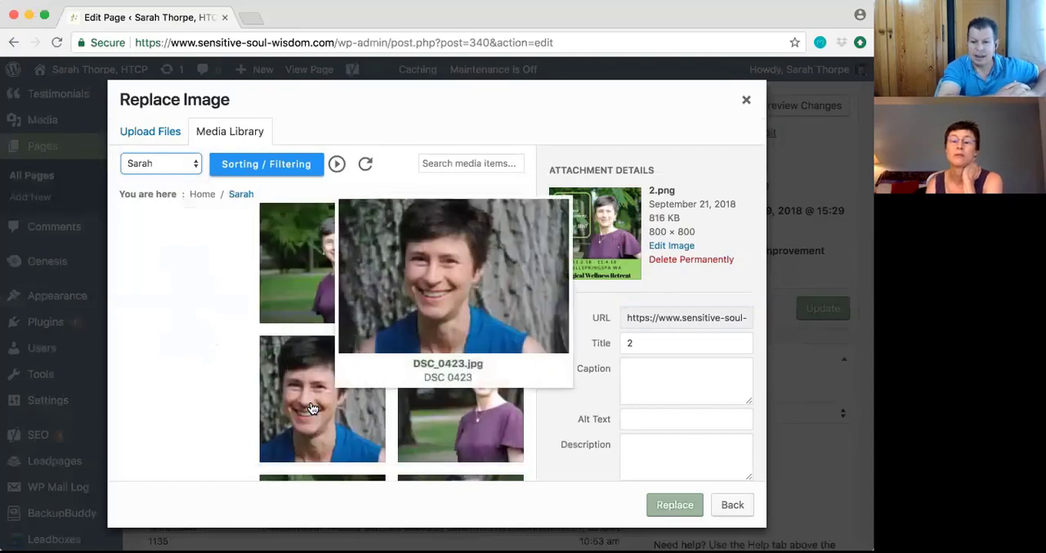
{"action": "scroll", "coordinate": [310, 406], "scroll_direction": "down", "scroll_amount": 3}
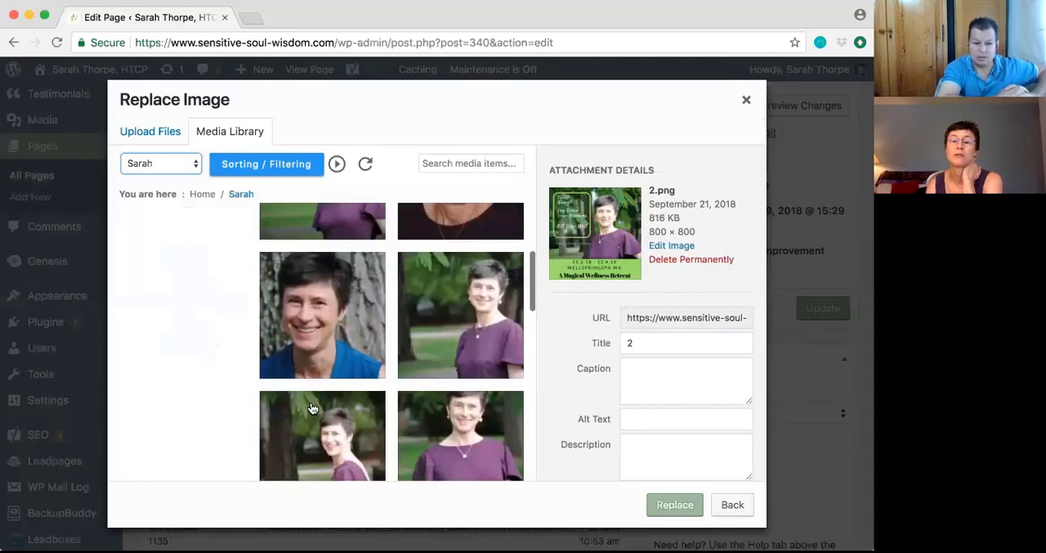
{"action": "scroll", "coordinate": [312, 408], "scroll_direction": "down", "scroll_amount": 2}
{"action": "scroll", "coordinate": [312, 408], "scroll_direction": "up", "scroll_amount": 2}
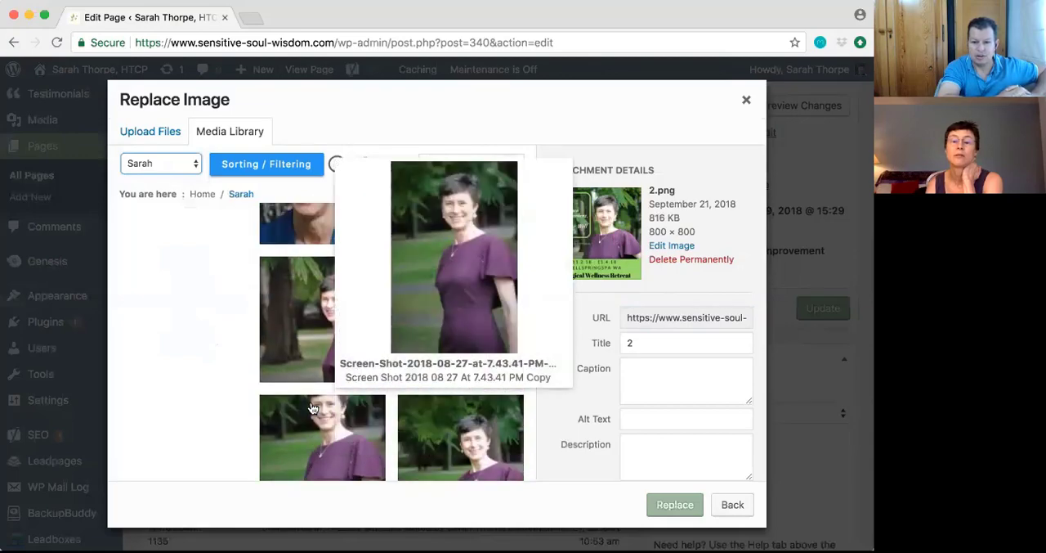
{"action": "mouse_move", "coordinate": [474, 455]}
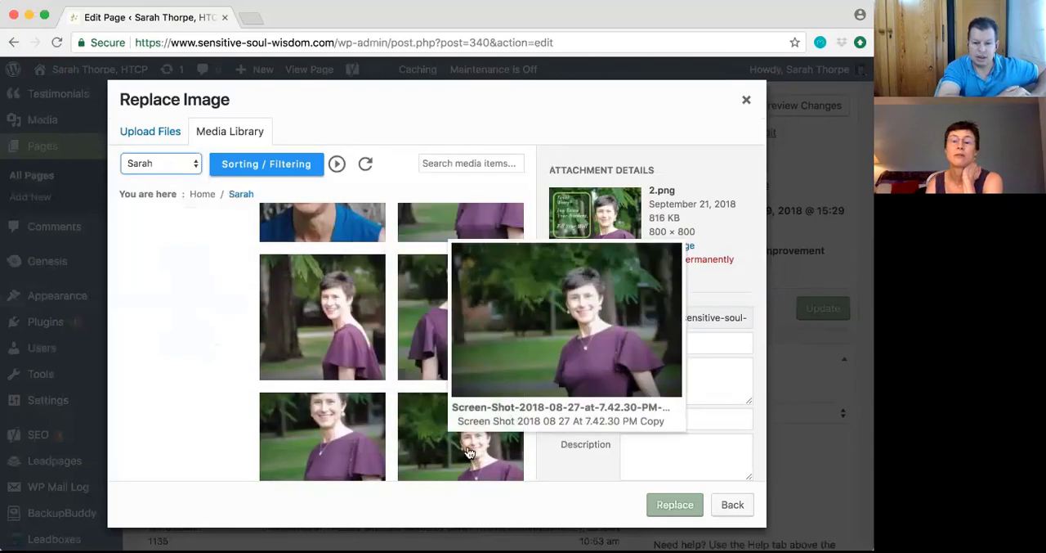
{"action": "scroll", "coordinate": [472, 453], "scroll_direction": "down", "scroll_amount": 4}
{"action": "scroll", "coordinate": [469, 452], "scroll_direction": "up", "scroll_amount": 5}
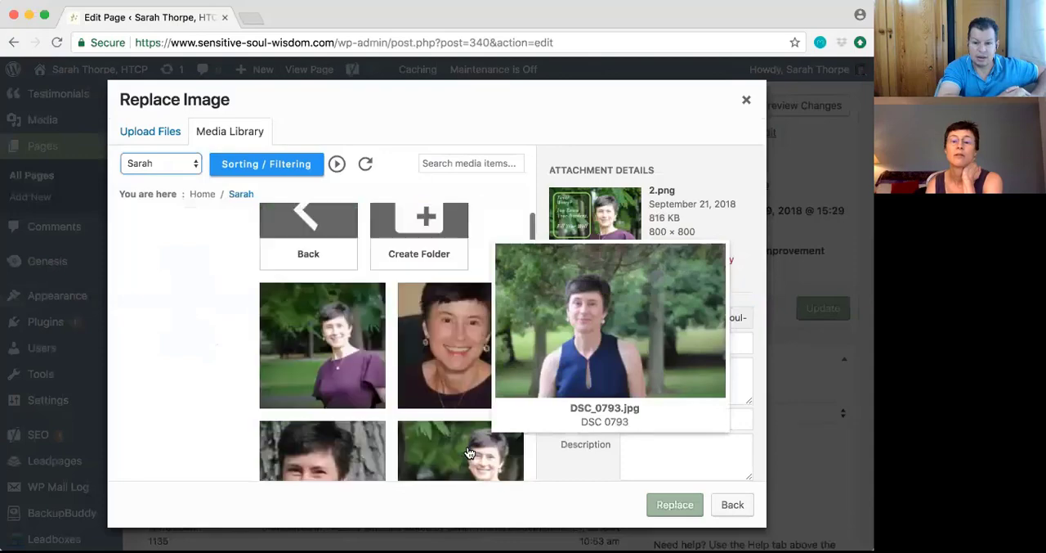
{"action": "scroll", "coordinate": [469, 453], "scroll_direction": "down", "scroll_amount": 2}
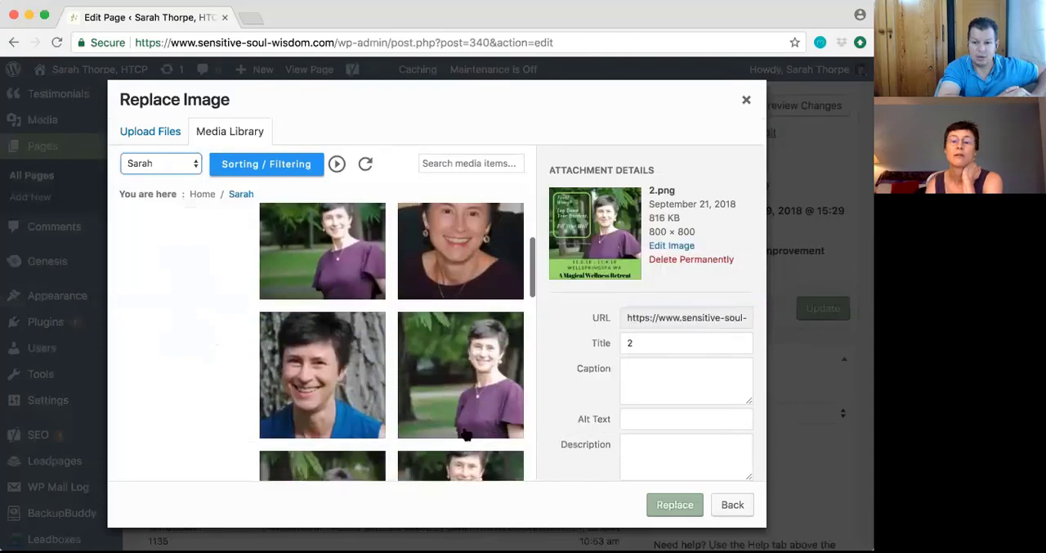
{"action": "left_click", "coordinate": [463, 420]}
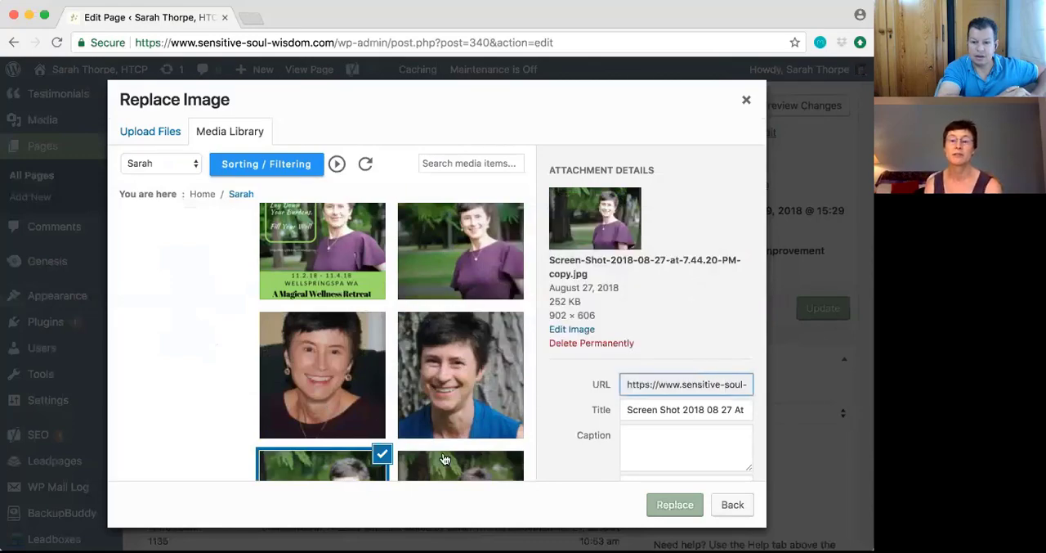
{"action": "left_click", "coordinate": [680, 506]}
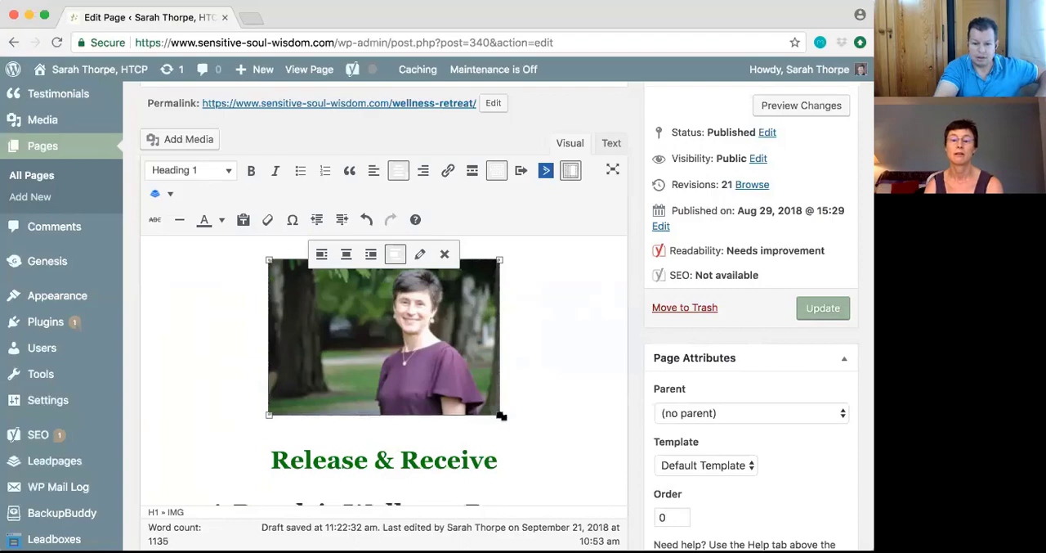
Enlarge the portrait header image proportionally until it spans most of the editor's content width
{"action": "left_click_drag", "start_coordinate": [499, 415], "coordinate": [581, 469]}
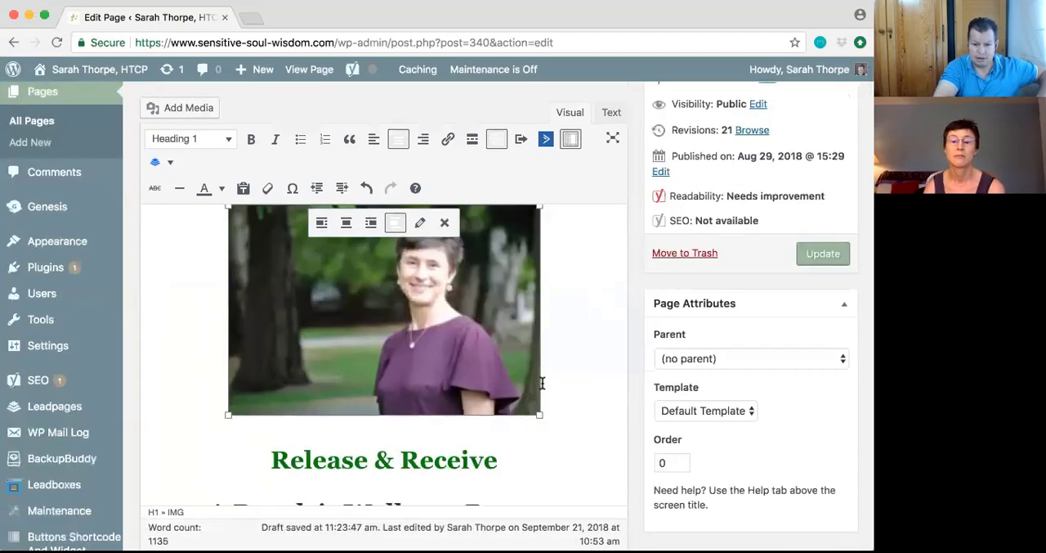
{"action": "left_click_drag", "start_coordinate": [540, 417], "coordinate": [612, 460]}
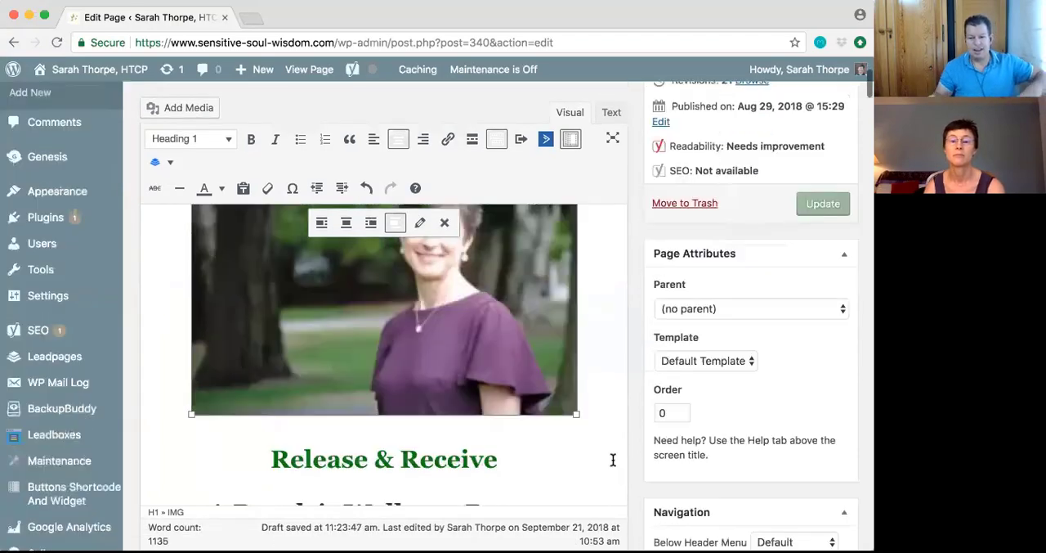
{"action": "scroll", "coordinate": [582, 422], "scroll_direction": "up", "scroll_amount": 3}
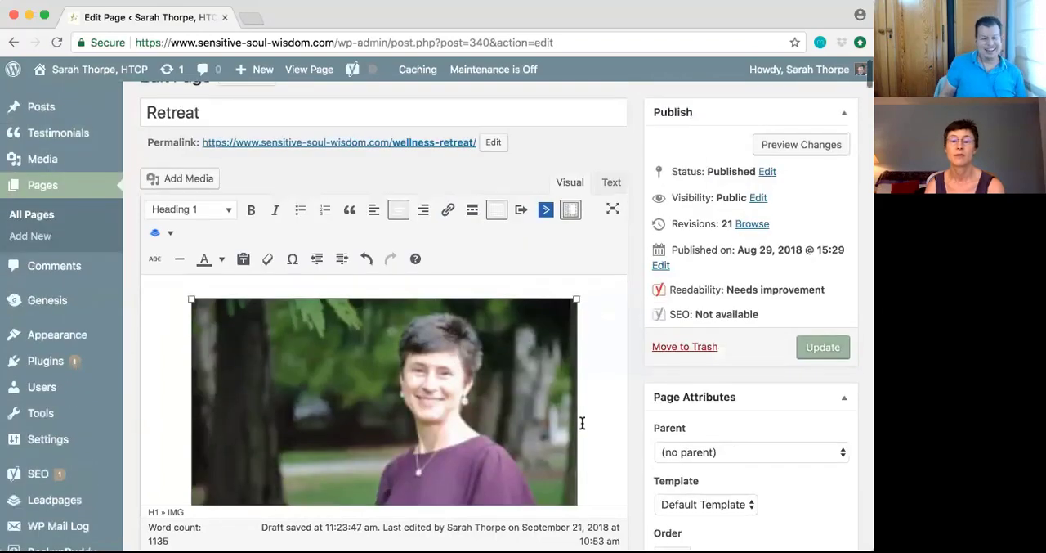
{"action": "scroll", "coordinate": [584, 423], "scroll_direction": "down", "scroll_amount": 1}
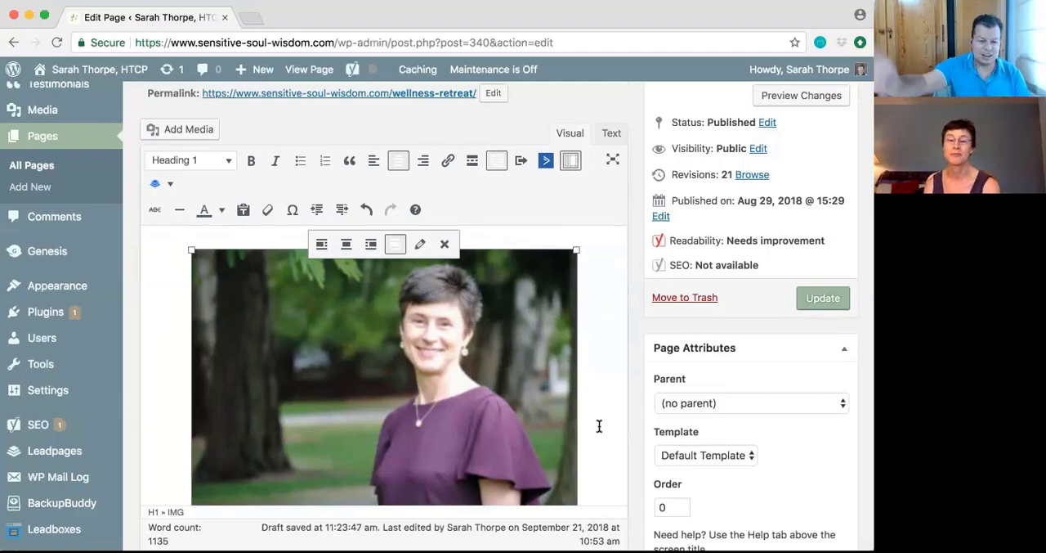
Examine the Retreat page content from the header image down to the description of the event
{"action": "scroll", "coordinate": [598, 424], "scroll_direction": "down", "scroll_amount": 10}
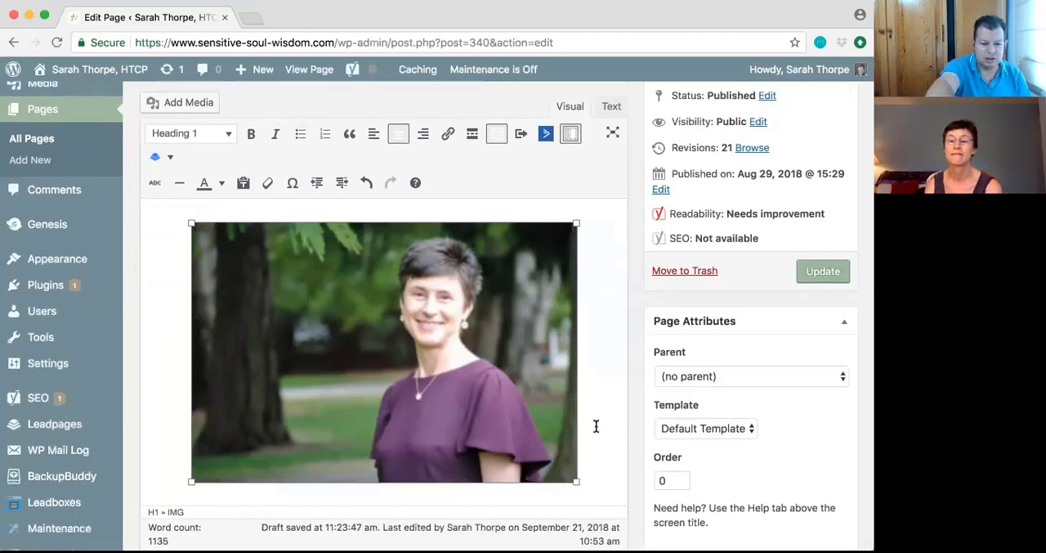
{"action": "scroll", "coordinate": [596, 426], "scroll_direction": "down", "scroll_amount": 5}
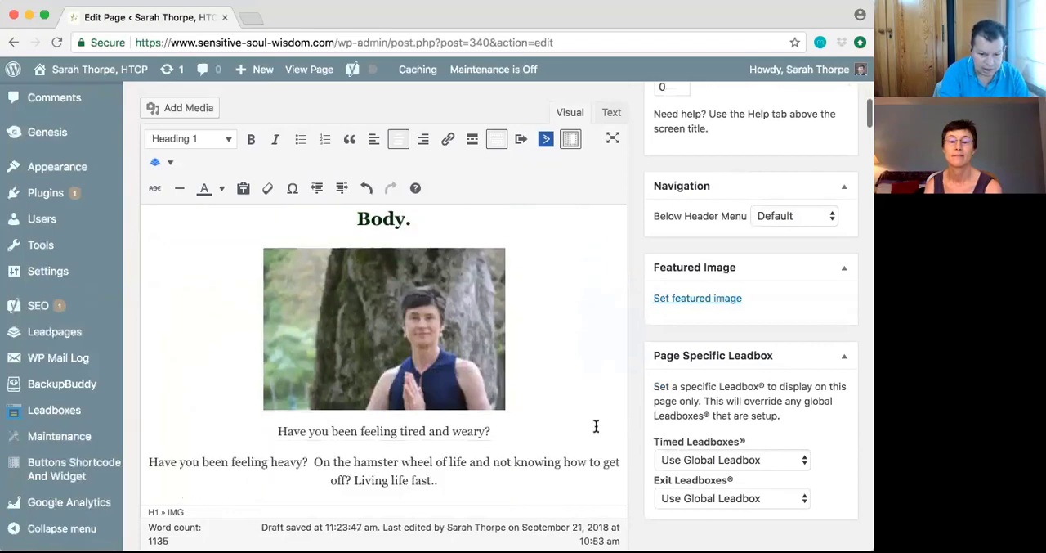
{"action": "scroll", "coordinate": [596, 426], "scroll_direction": "down", "scroll_amount": 5}
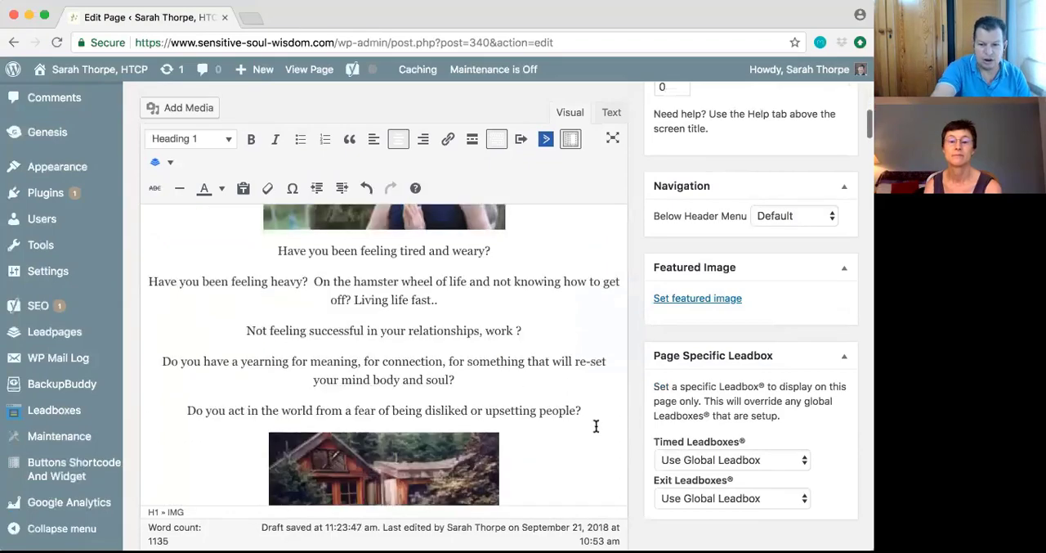
{"action": "scroll", "coordinate": [596, 426], "scroll_direction": "up", "scroll_amount": 6}
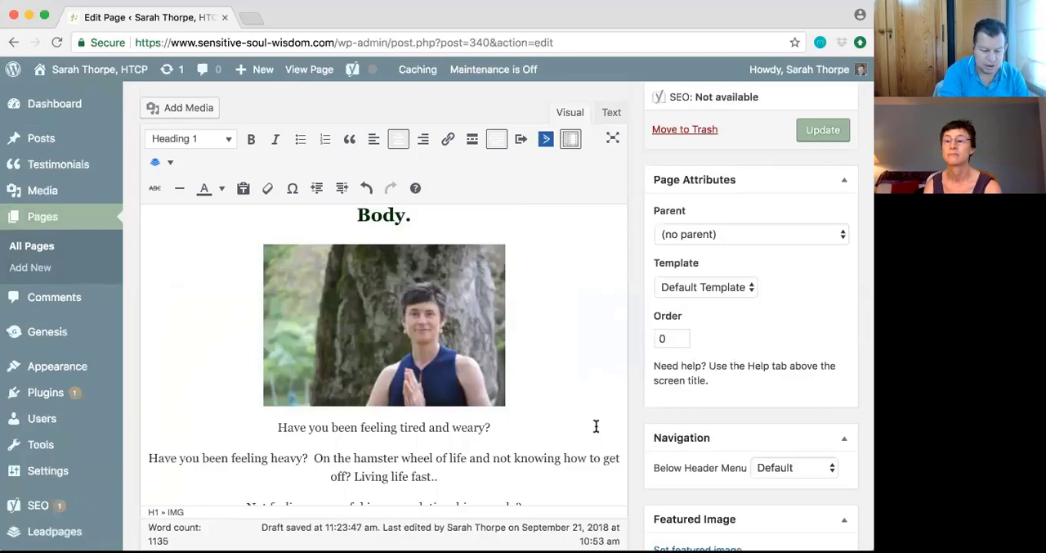
{"action": "scroll", "coordinate": [82, 397], "scroll_direction": "down", "scroll_amount": 5}
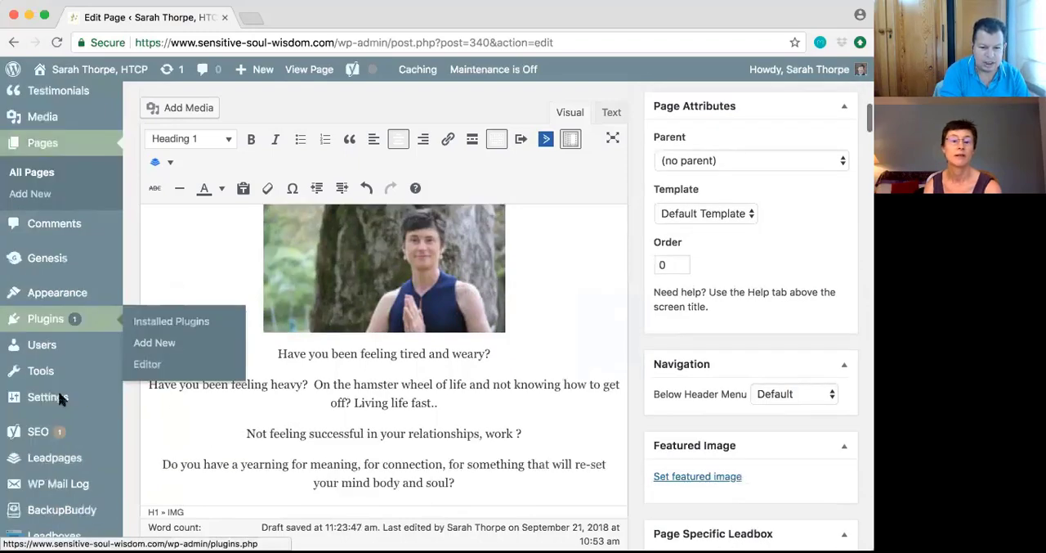
{"action": "scroll", "coordinate": [62, 400], "scroll_direction": "down", "scroll_amount": 4}
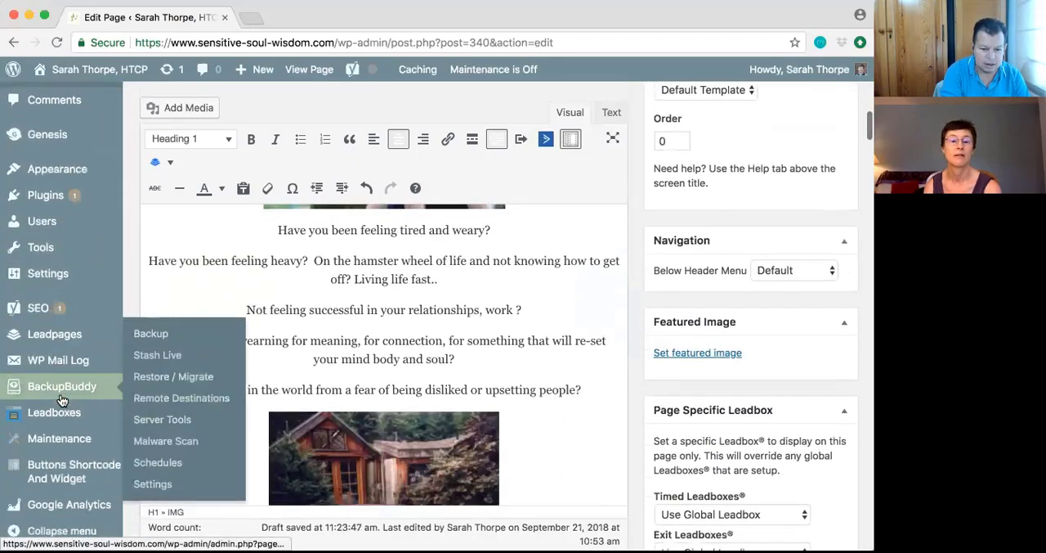
{"action": "scroll", "coordinate": [124, 402], "scroll_direction": "down", "scroll_amount": 4}
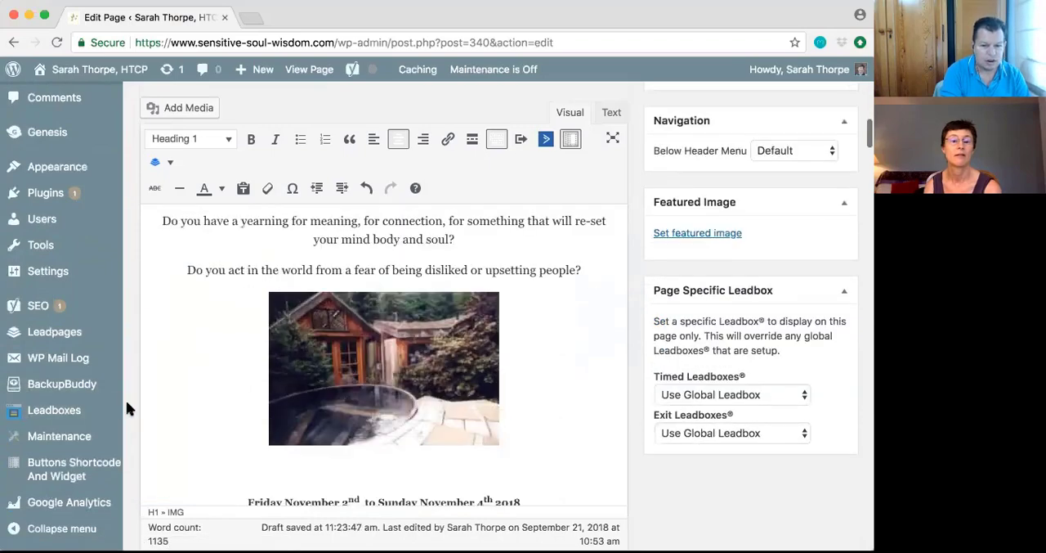
{"action": "scroll", "coordinate": [81, 411], "scroll_direction": "down", "scroll_amount": 5}
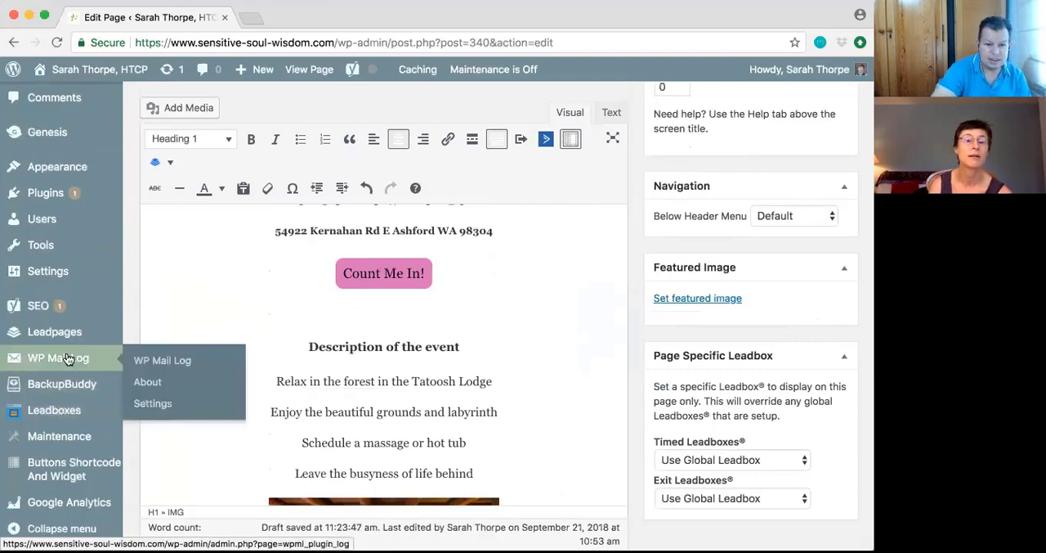
Try to go to the plugins list, stay on the page to keep the unsaved changes, and update the Retreat page
{"action": "left_click", "coordinate": [49, 192]}
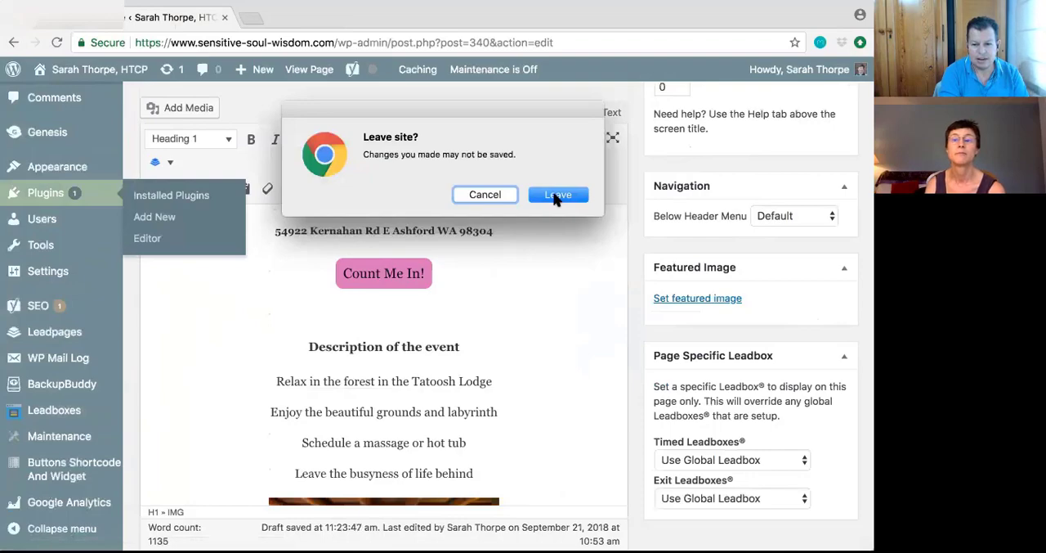
{"action": "left_click", "coordinate": [497, 196]}
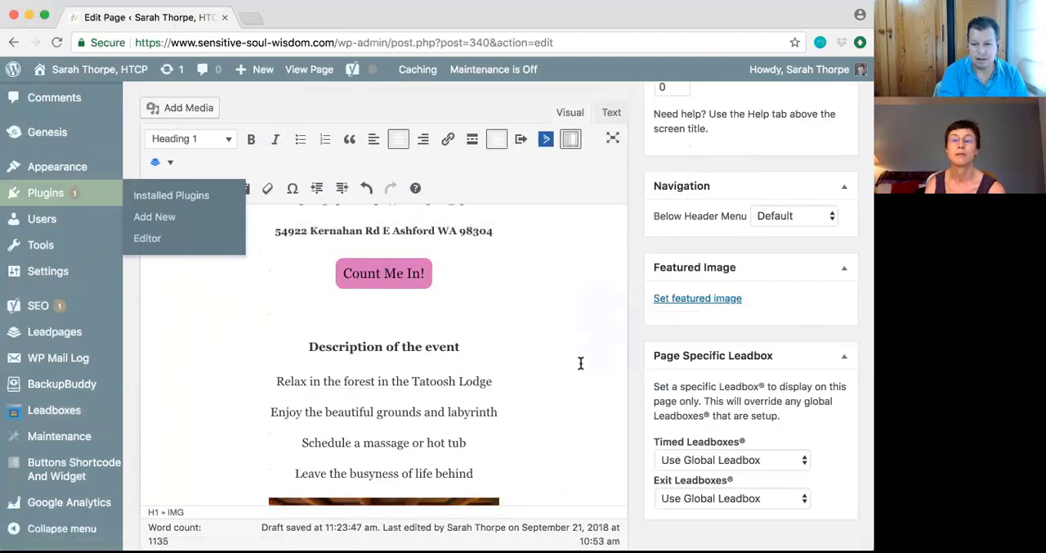
{"action": "scroll", "coordinate": [563, 360], "scroll_direction": "up", "scroll_amount": 10}
{"action": "left_click", "coordinate": [820, 350]}
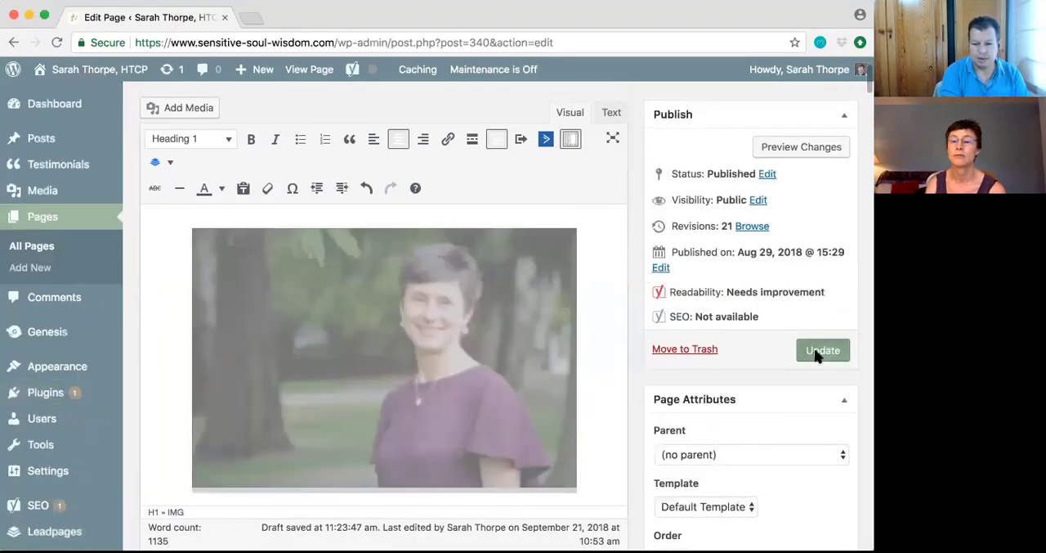
Open the list of installed plugins and look through it for a page builder, down to the Genesis plugins
{"action": "mouse_move", "coordinate": [52, 394]}
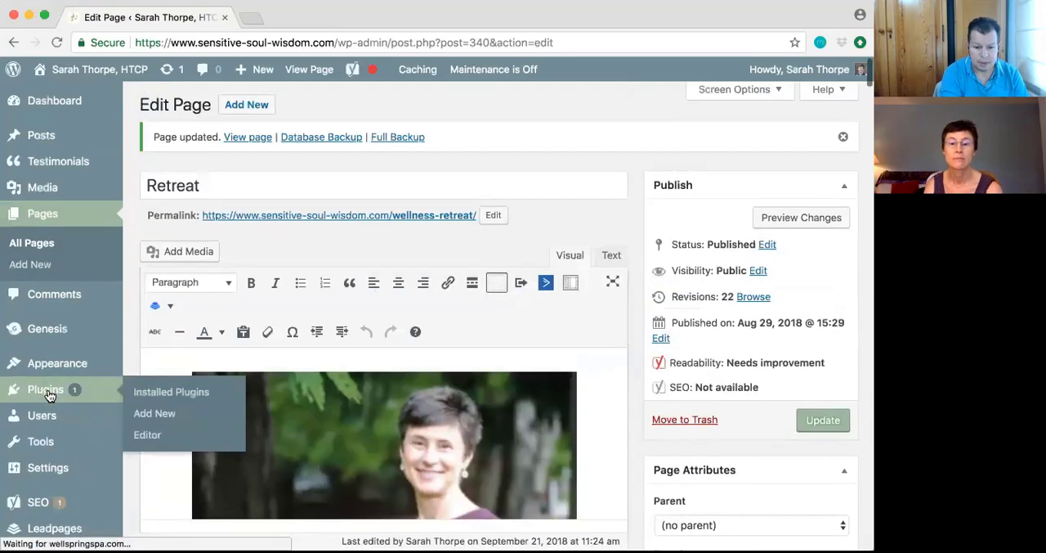
{"action": "left_click", "coordinate": [49, 395]}
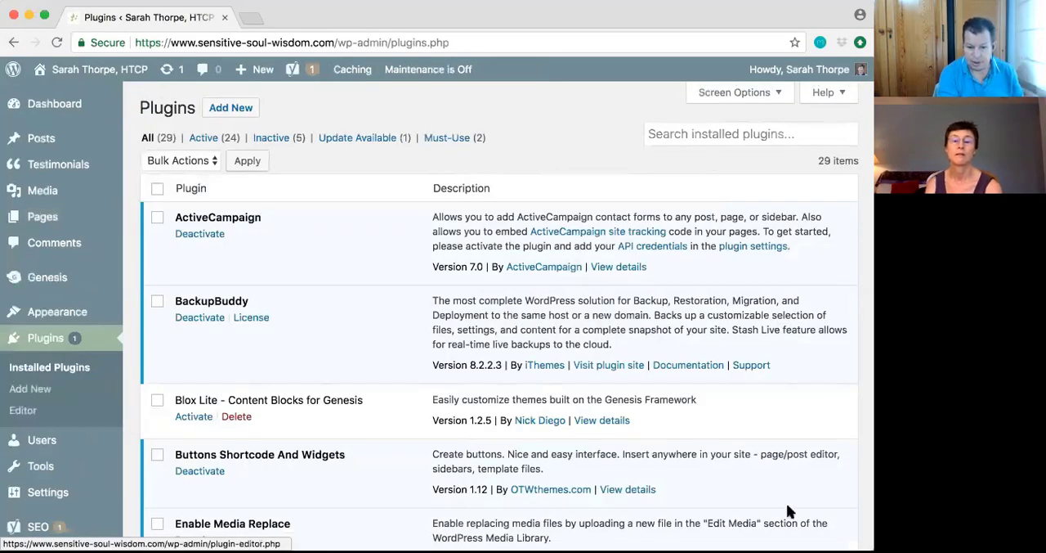
{"action": "scroll", "coordinate": [855, 449], "scroll_direction": "down", "scroll_amount": 2}
{"action": "scroll", "coordinate": [855, 450], "scroll_direction": "down", "scroll_amount": 1}
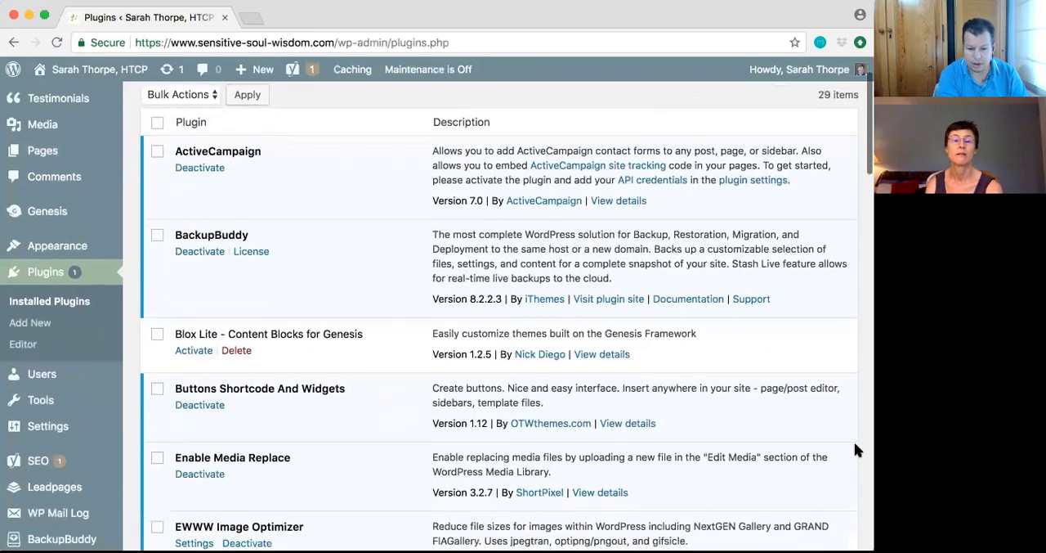
{"action": "scroll", "coordinate": [852, 449], "scroll_direction": "down", "scroll_amount": 1}
{"action": "scroll", "coordinate": [853, 448], "scroll_direction": "down", "scroll_amount": 4}
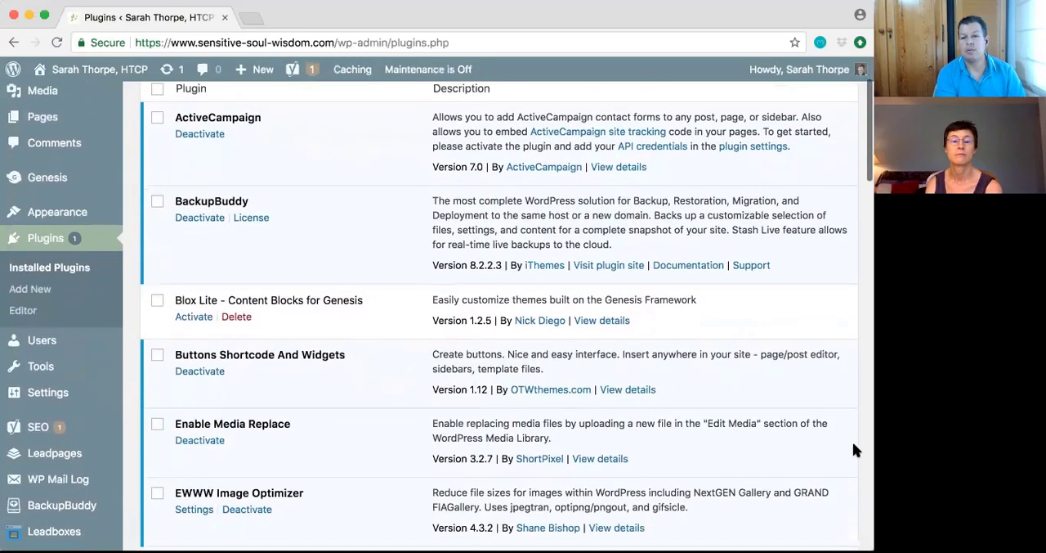
{"action": "scroll", "coordinate": [852, 448], "scroll_direction": "down", "scroll_amount": 2}
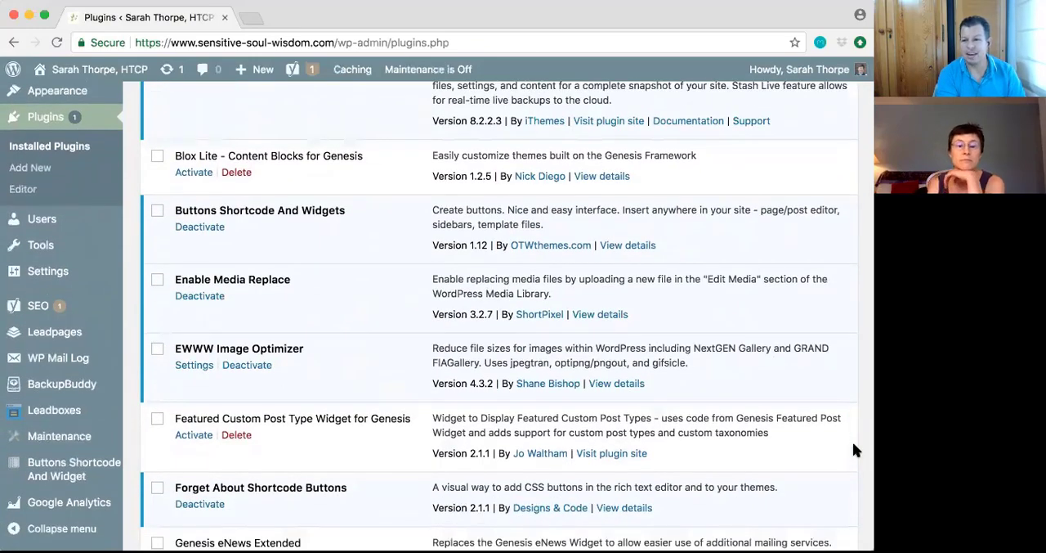
{"action": "scroll", "coordinate": [852, 450], "scroll_direction": "down", "scroll_amount": 3}
{"action": "scroll", "coordinate": [852, 450], "scroll_direction": "down", "scroll_amount": 3}
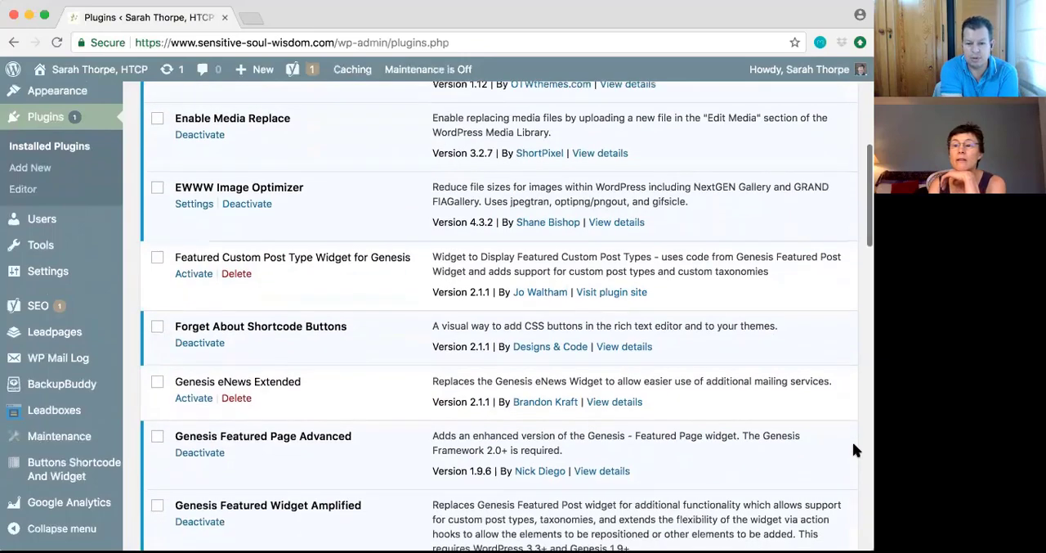
{"action": "scroll", "coordinate": [853, 446], "scroll_direction": "down", "scroll_amount": 1}
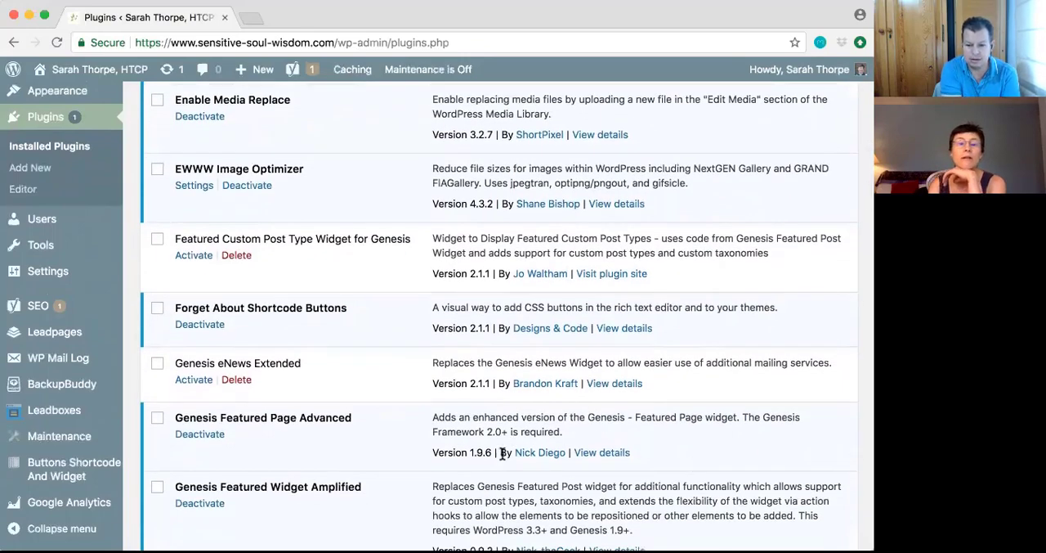
Go to adding a new plugin and search the plugin directory for "elementa"
{"action": "left_click", "coordinate": [36, 172]}
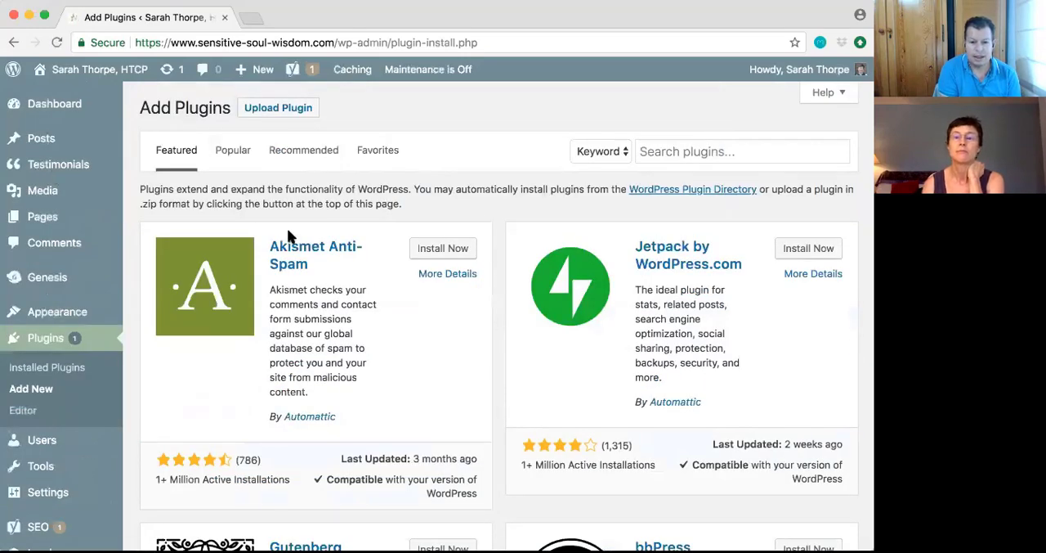
{"action": "left_click", "coordinate": [664, 151]}
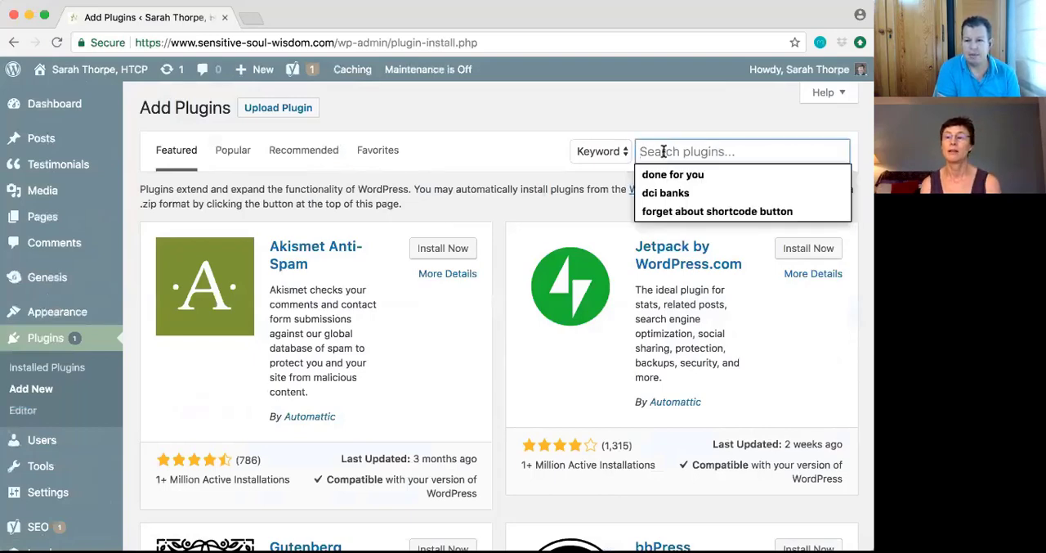
{"action": "type", "text": "e"}
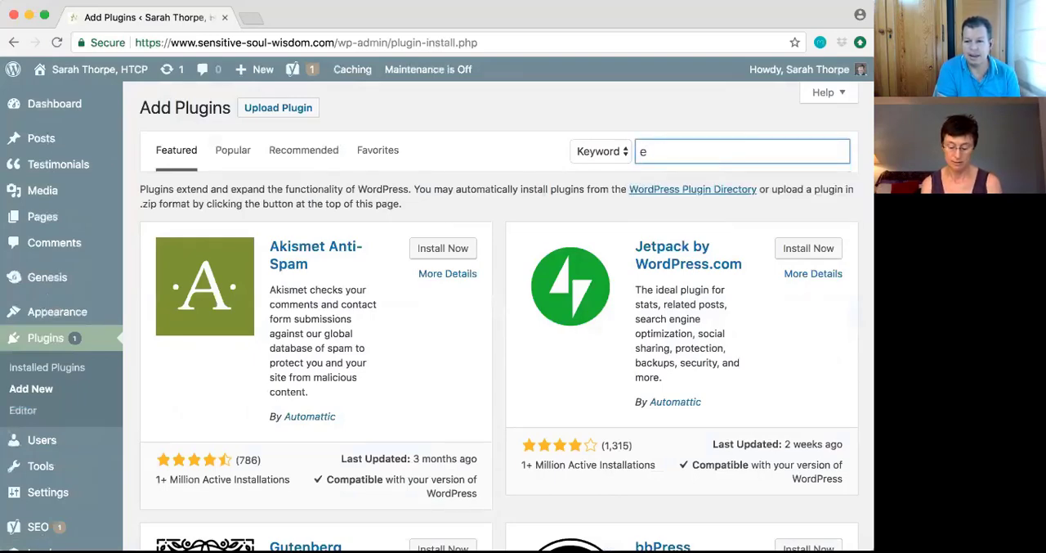
{"action": "type", "text": "le"}
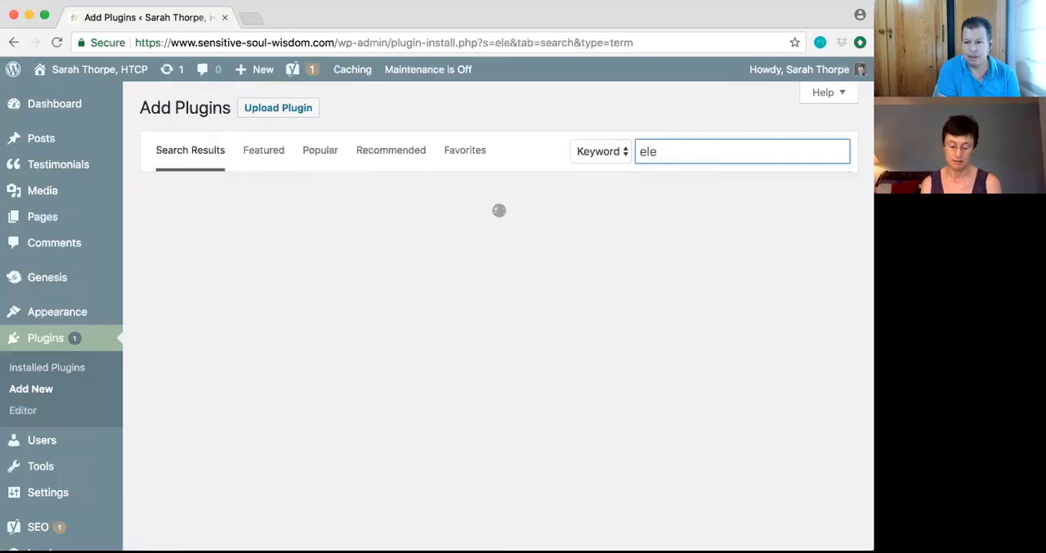
{"action": "type", "text": "menta"}
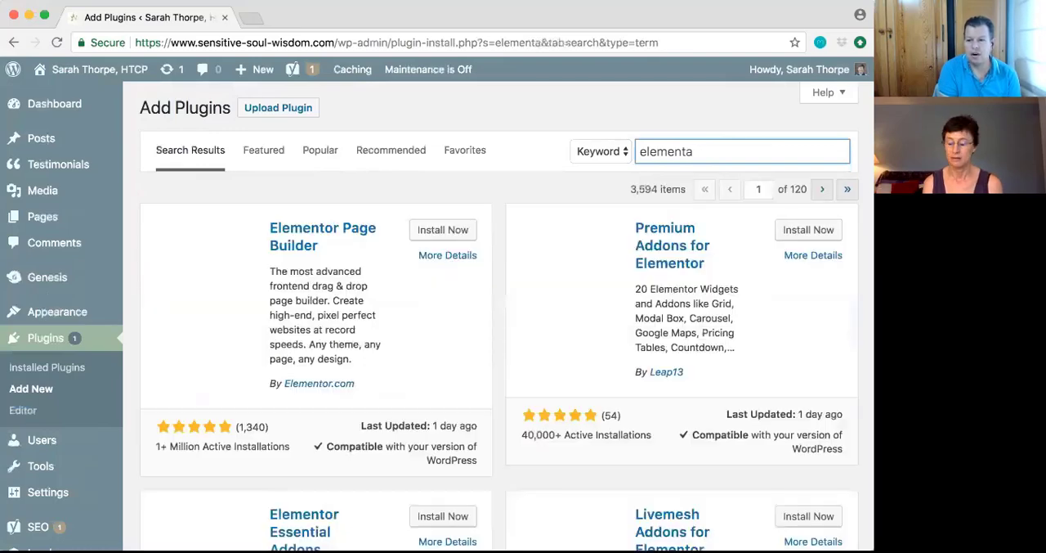
Correct the plugin search to "elementor", then install and activate Elementor Page Builder
{"action": "key", "text": "BackSpace"}
{"action": "type", "text": "or"}
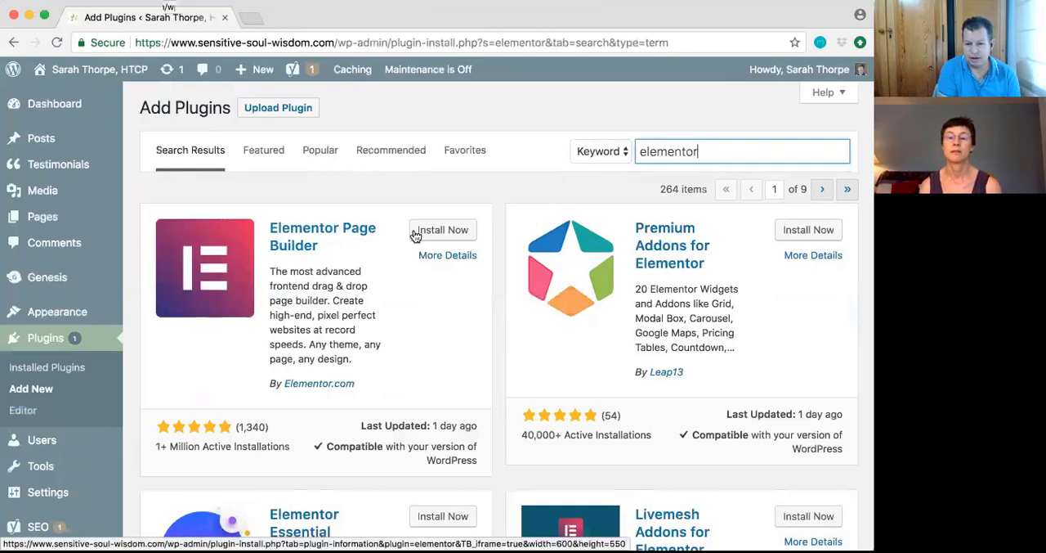
{"action": "left_click", "coordinate": [448, 235]}
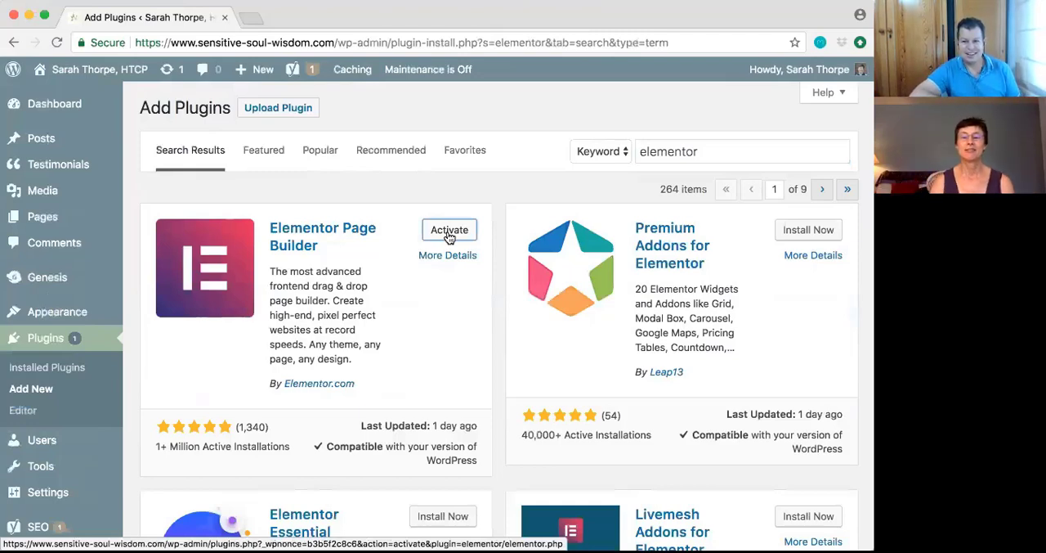
{"action": "left_click", "coordinate": [449, 232]}
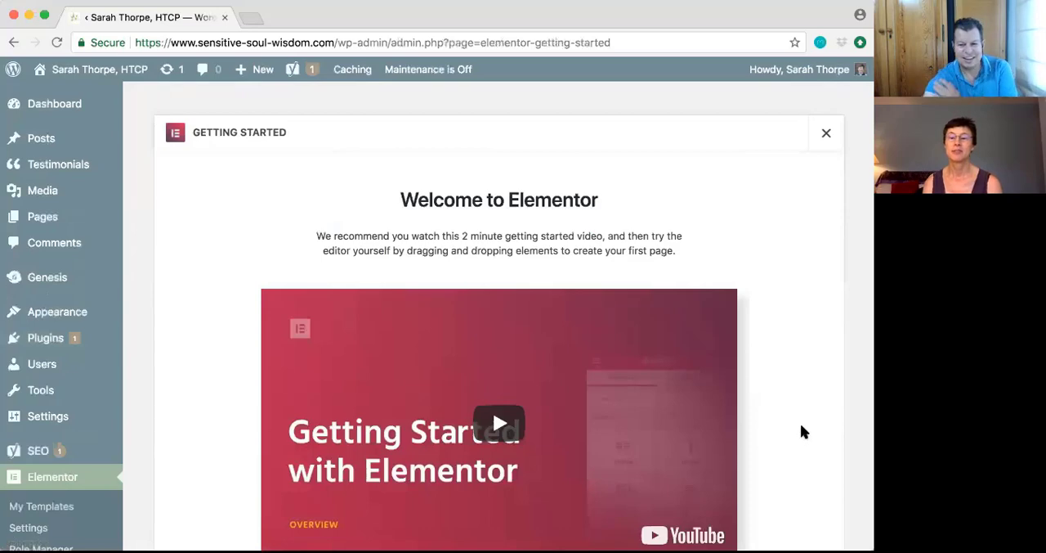
Go to the list of pages and open the Retreat page for editing
{"action": "scroll", "coordinate": [790, 432], "scroll_direction": "down", "scroll_amount": 2}
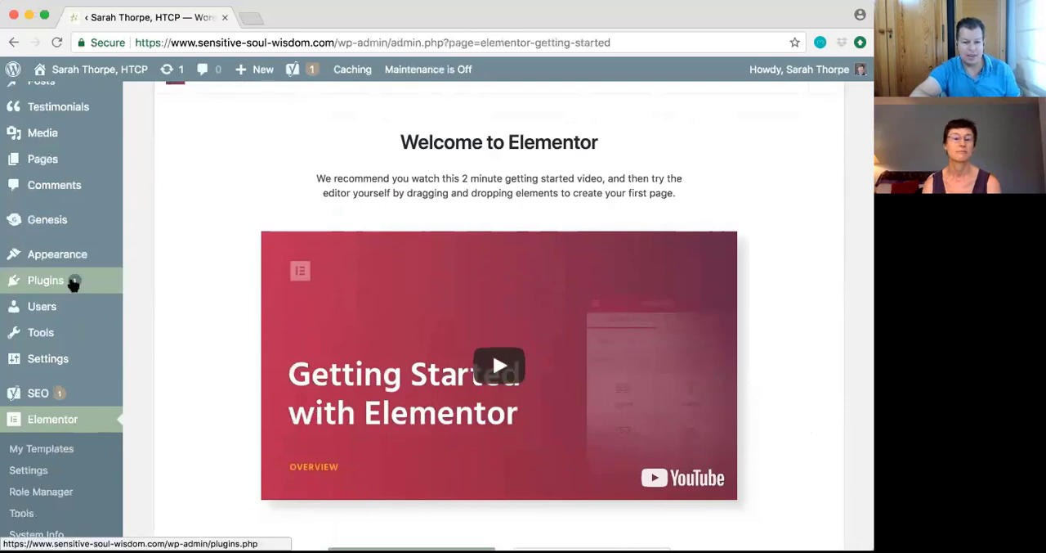
{"action": "left_click", "coordinate": [88, 159]}
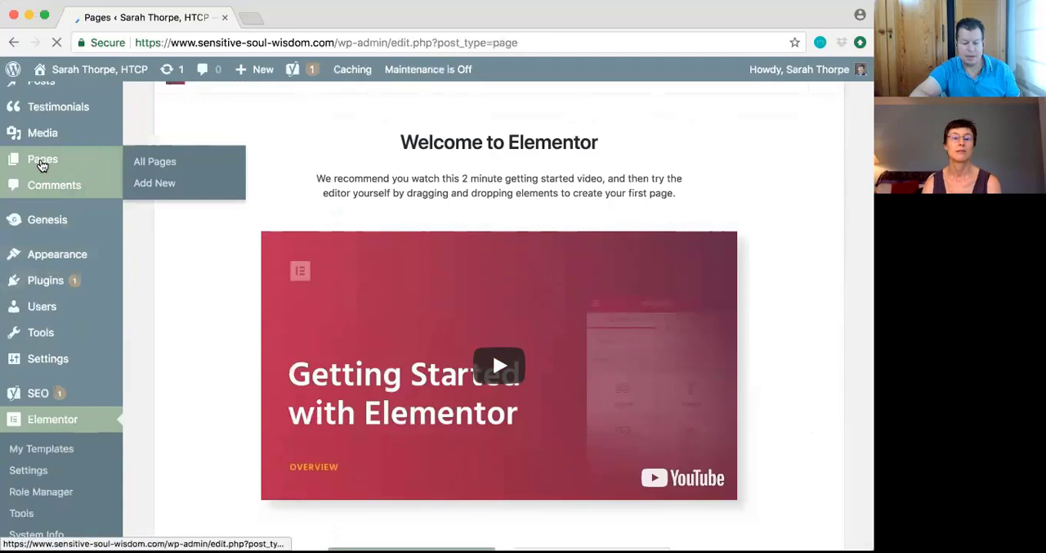
{"action": "scroll", "coordinate": [255, 389], "scroll_direction": "down", "scroll_amount": 5}
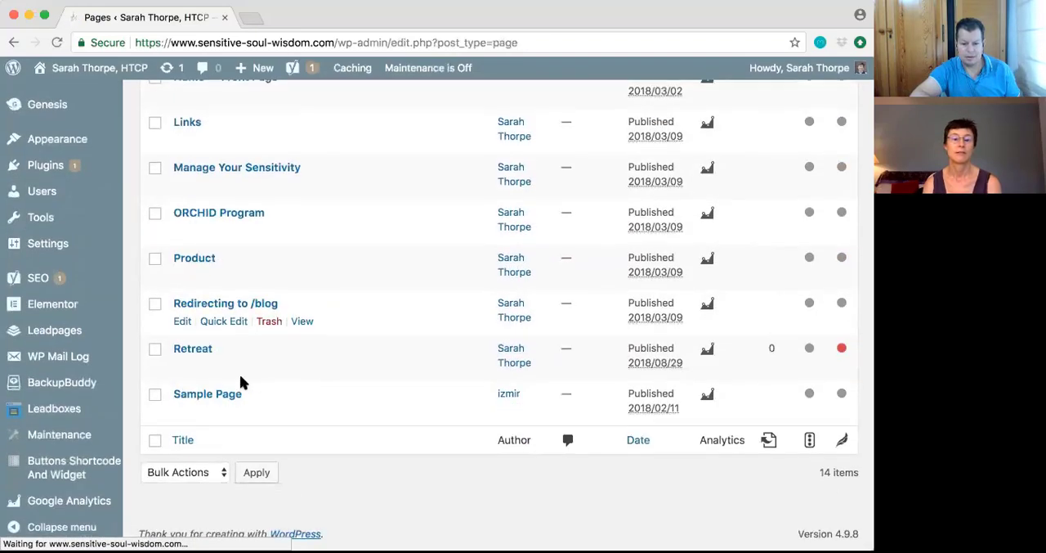
{"action": "left_click", "coordinate": [182, 368]}
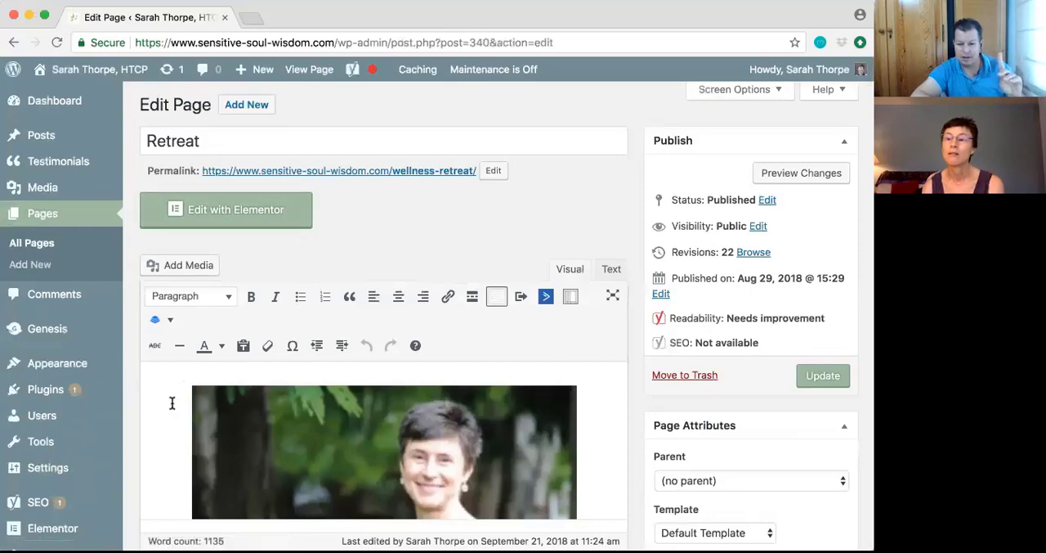
Set the Retreat page's template to Elementor Canvas in the page attributes and update the page
{"action": "scroll", "coordinate": [147, 426], "scroll_direction": "down", "scroll_amount": 1}
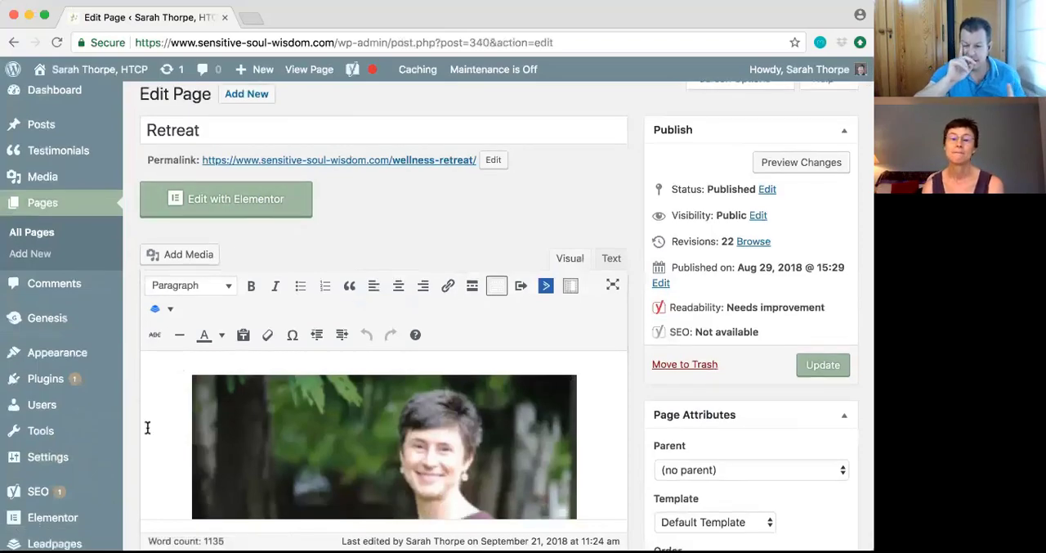
{"action": "scroll", "coordinate": [147, 427], "scroll_direction": "down", "scroll_amount": 2}
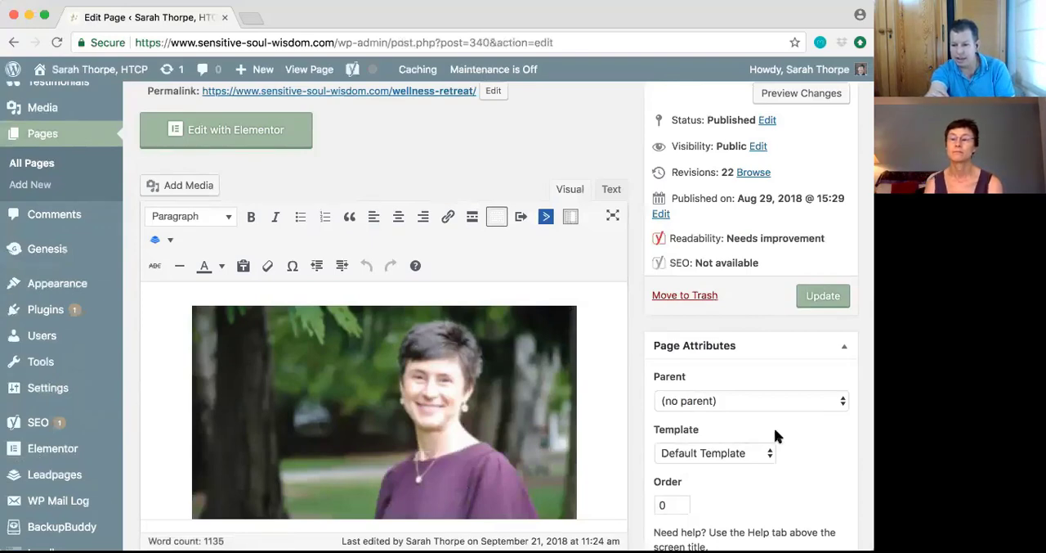
{"action": "scroll", "coordinate": [781, 419], "scroll_direction": "up", "scroll_amount": 2}
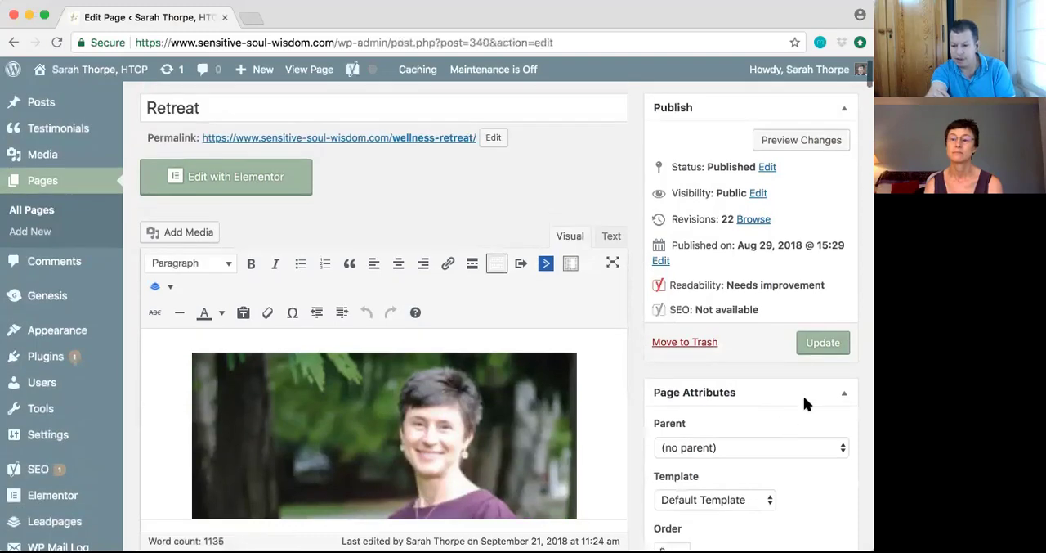
{"action": "left_click", "coordinate": [844, 394]}
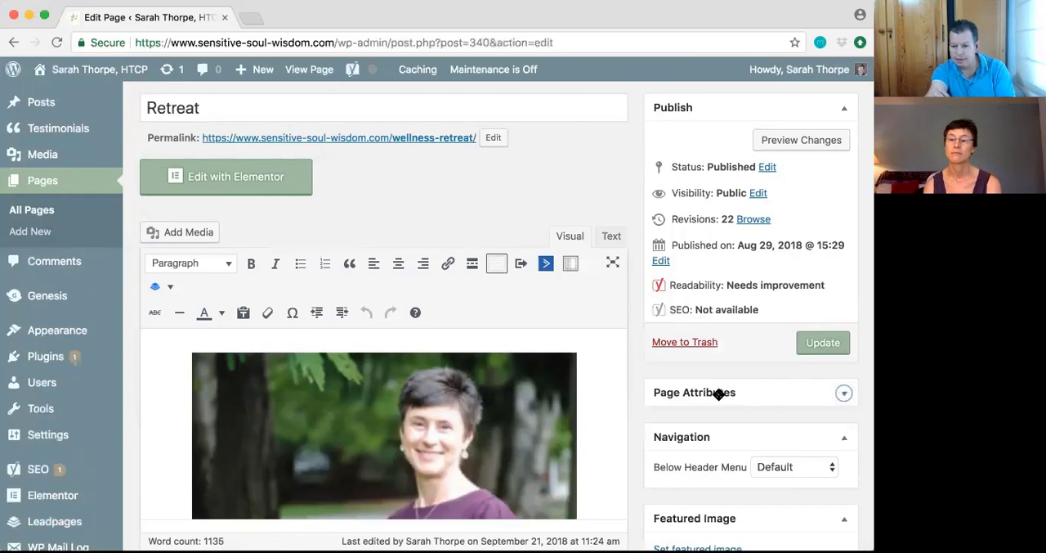
{"action": "left_click", "coordinate": [842, 395]}
{"action": "scroll", "coordinate": [843, 395], "scroll_direction": "down", "scroll_amount": 3}
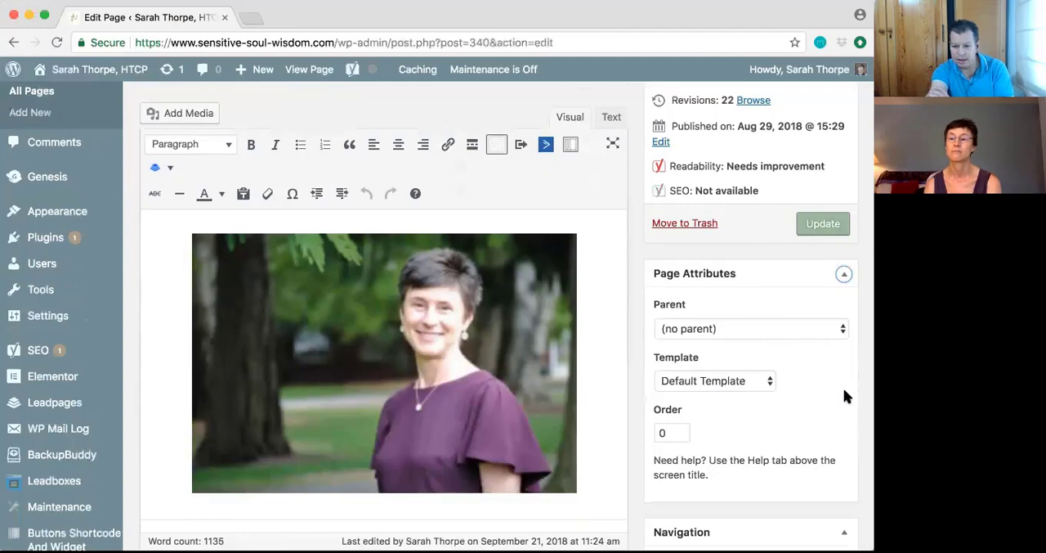
{"action": "left_click", "coordinate": [768, 384]}
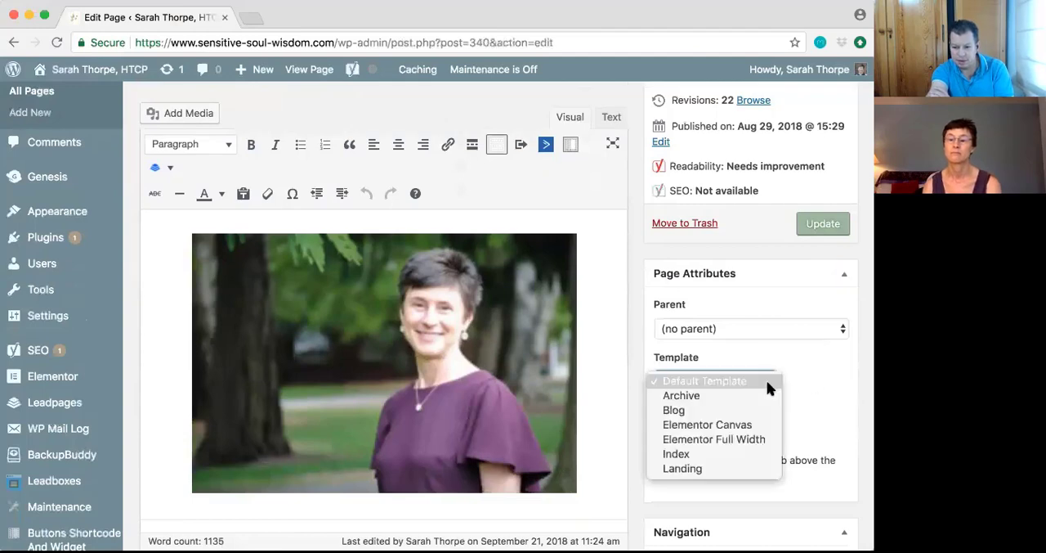
{"action": "left_click", "coordinate": [749, 426]}
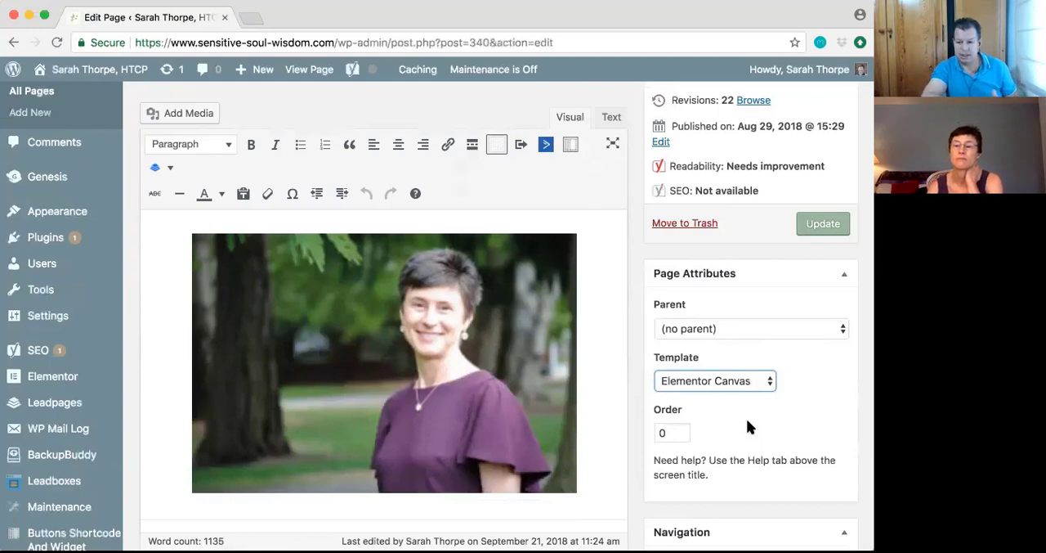
{"action": "scroll", "coordinate": [746, 420], "scroll_direction": "down", "scroll_amount": 2}
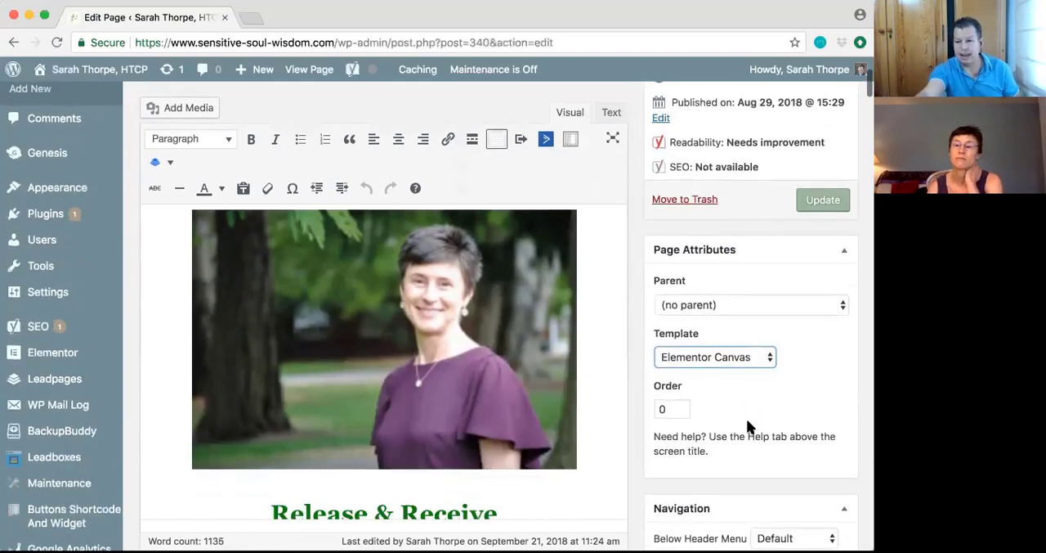
{"action": "scroll", "coordinate": [746, 421], "scroll_direction": "up", "scroll_amount": 2}
{"action": "scroll", "coordinate": [746, 425], "scroll_direction": "up", "scroll_amount": 1}
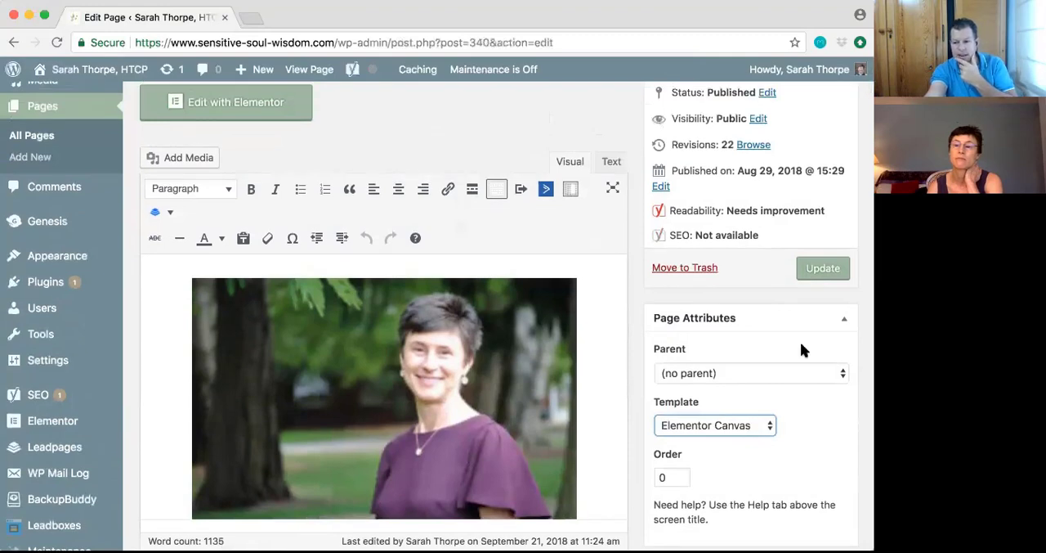
{"action": "left_click", "coordinate": [818, 275]}
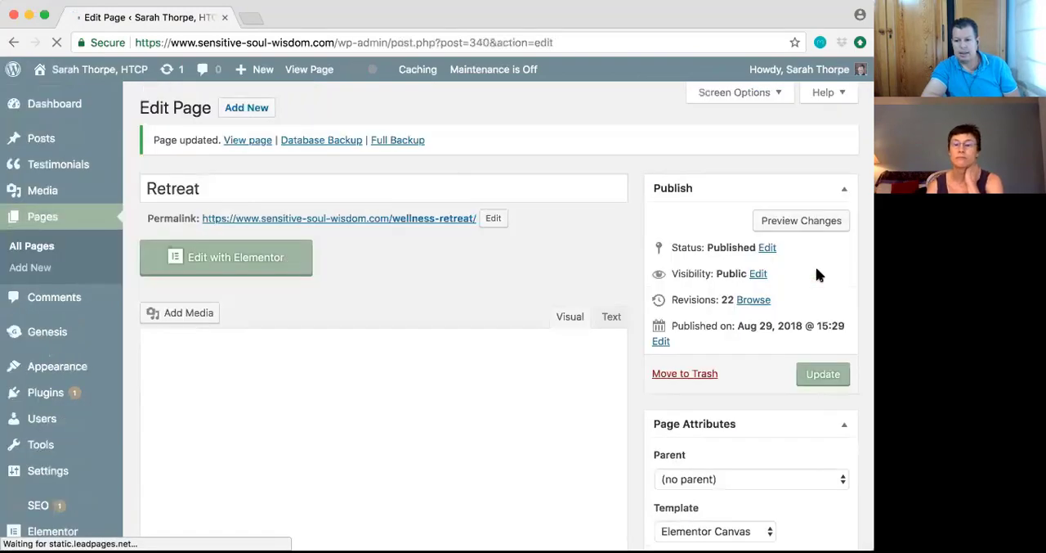
Open the Retreat page in the Elementor editor
{"action": "scroll", "coordinate": [819, 319], "scroll_direction": "down", "scroll_amount": 2}
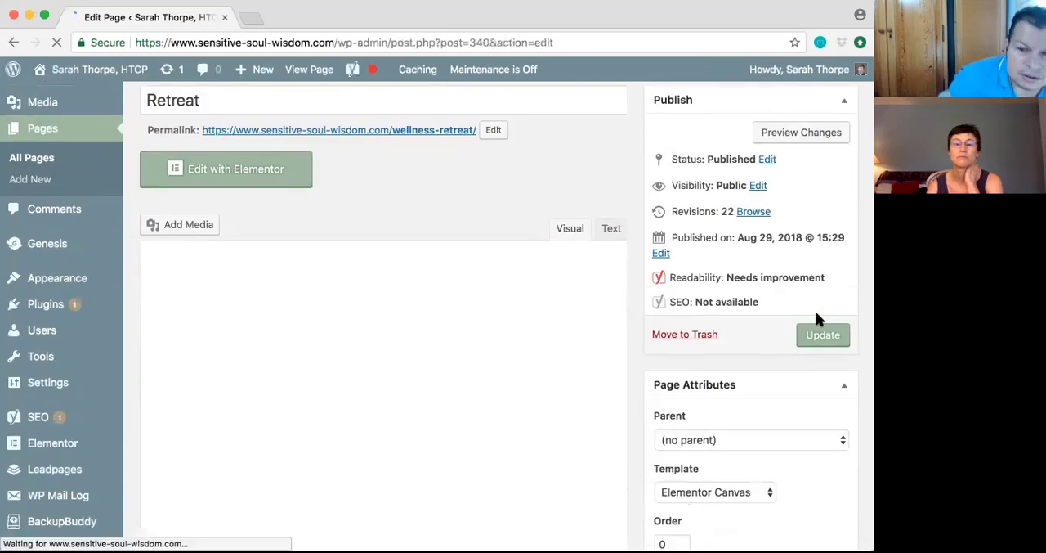
{"action": "scroll", "coordinate": [818, 320], "scroll_direction": "down", "scroll_amount": 2}
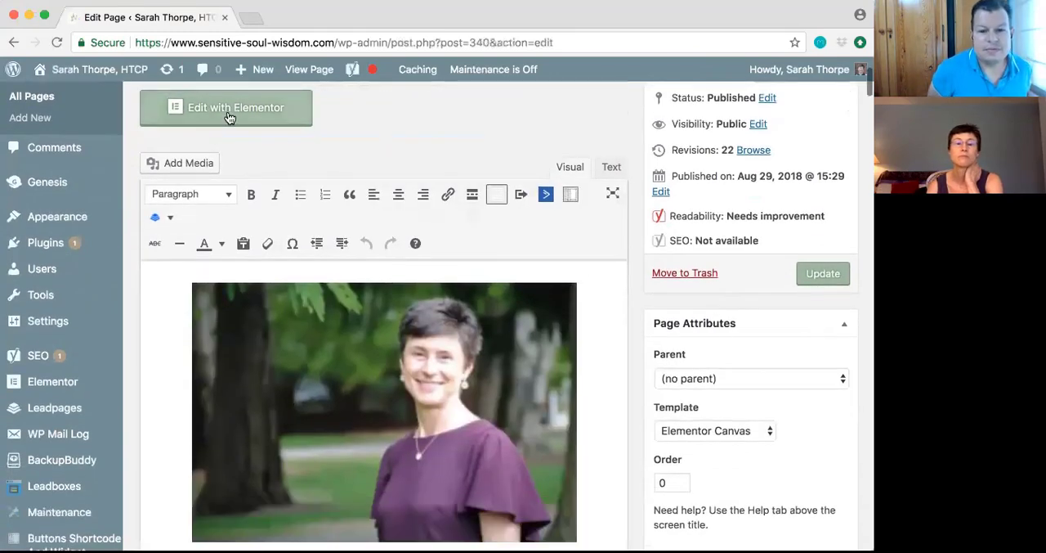
{"action": "left_click", "coordinate": [229, 121]}
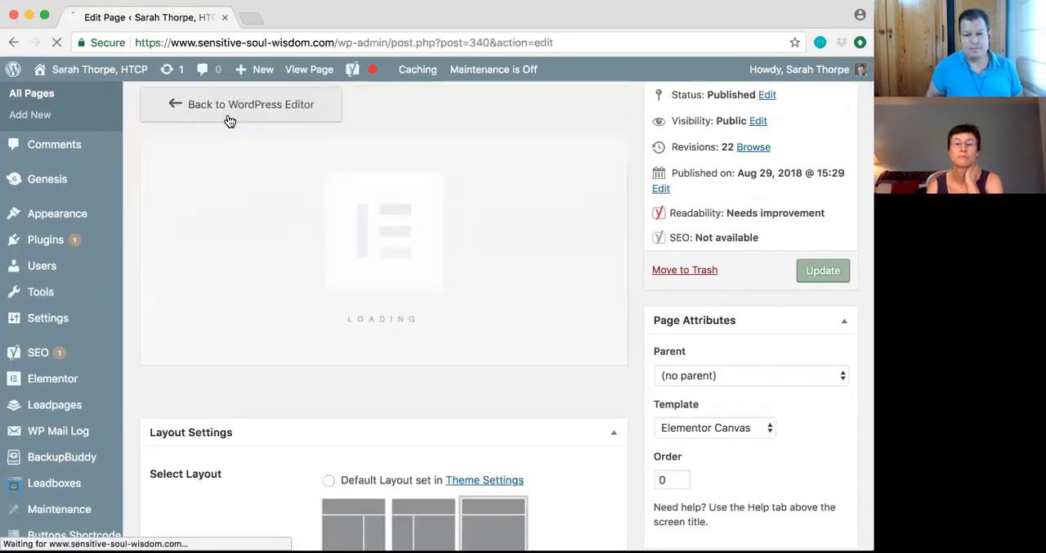